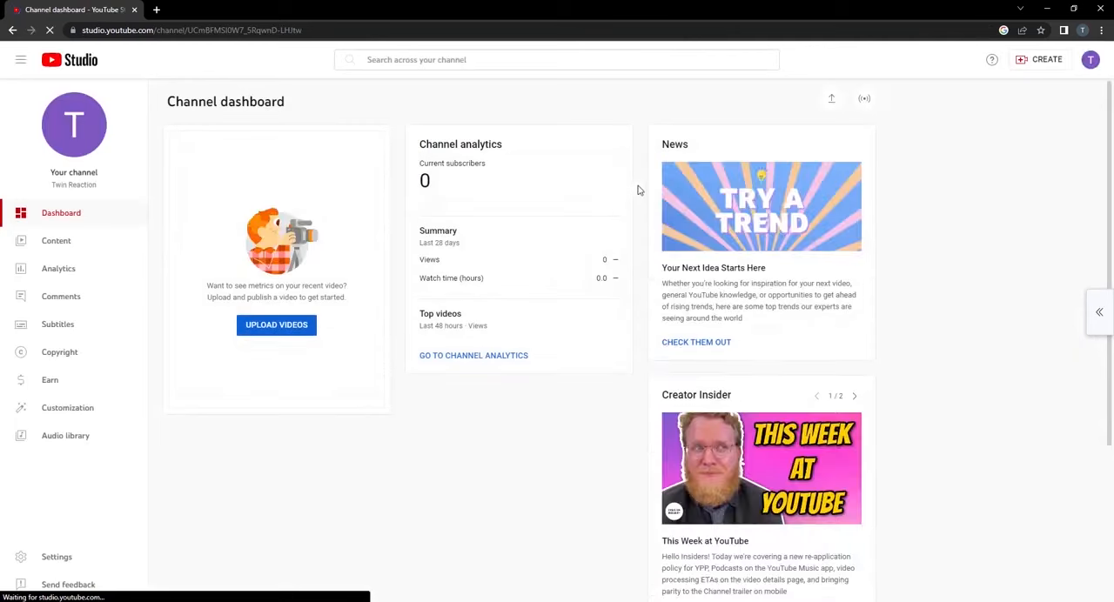
# Open the basic info settings in the channel customization.
pyautogui.click(75, 419)
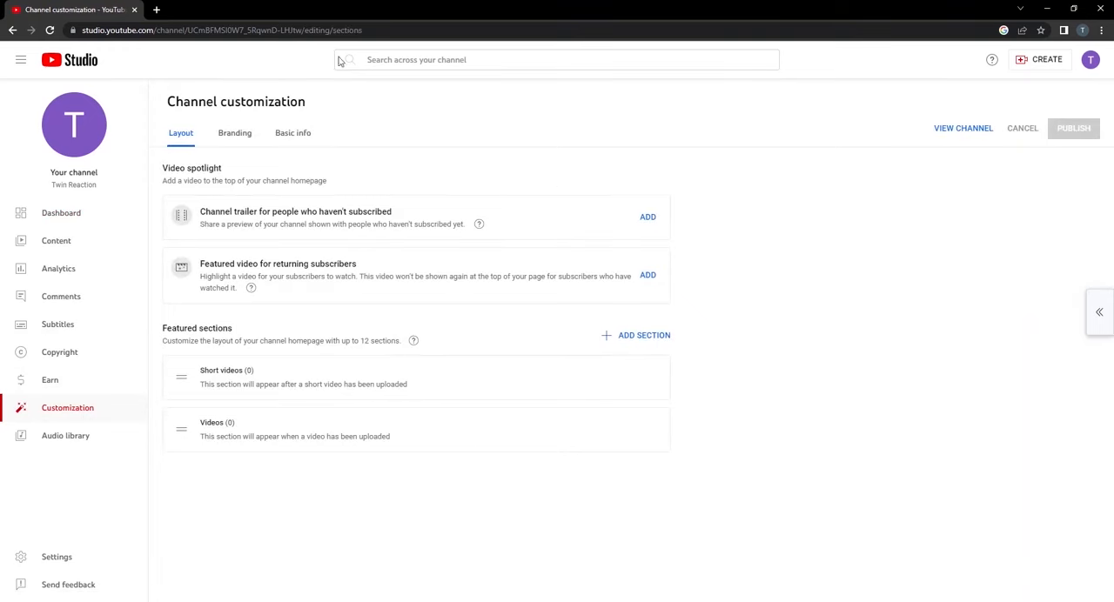
pyautogui.click(292, 135)
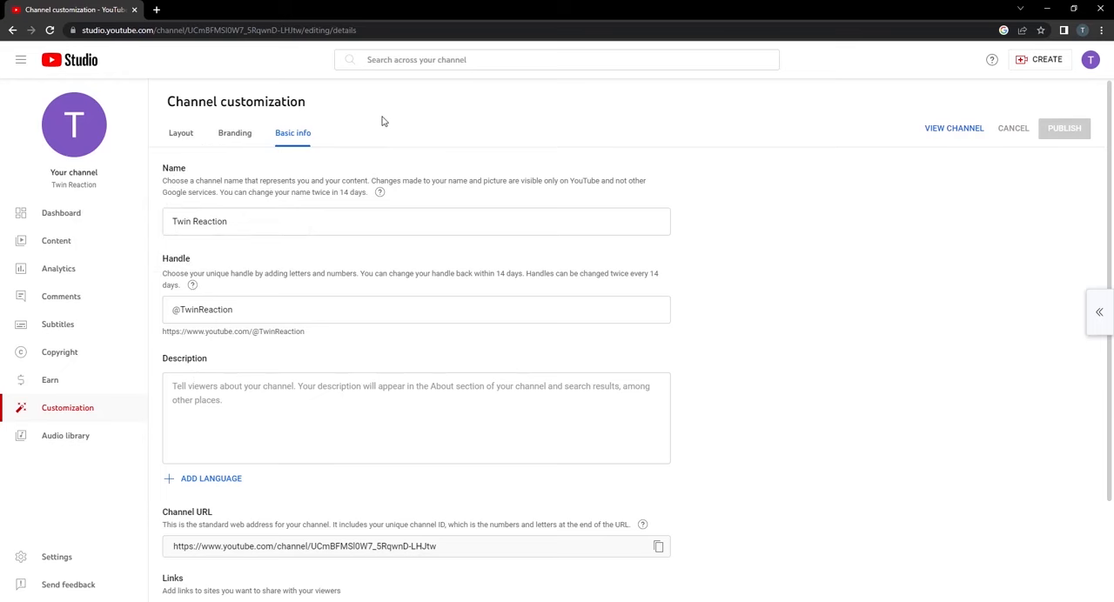
pyautogui.scroll(-1, 271, 264)
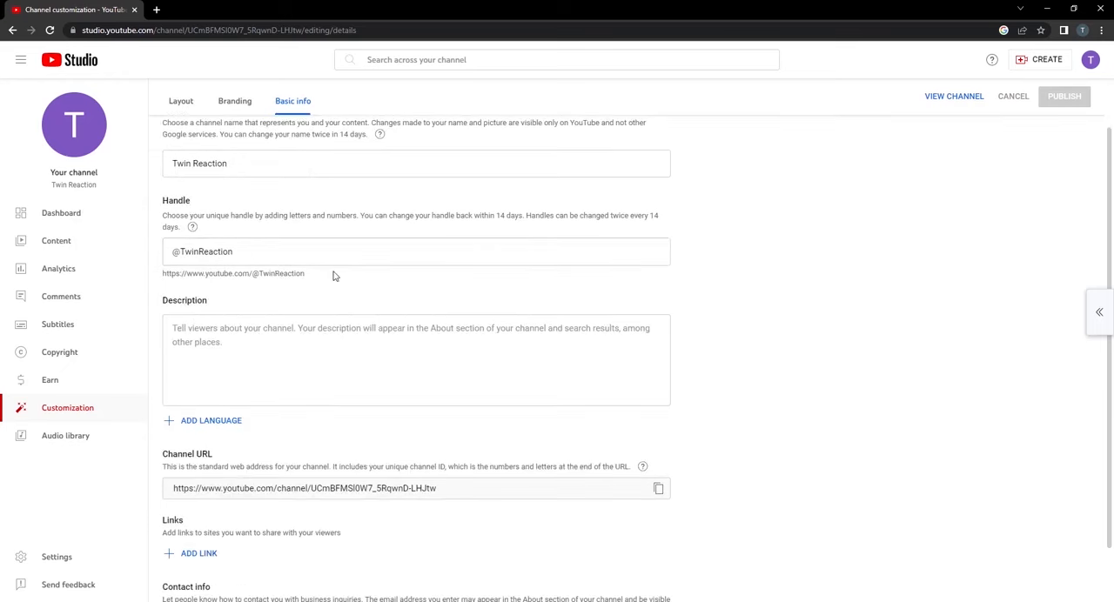
pyautogui.scroll(1, 337, 280)
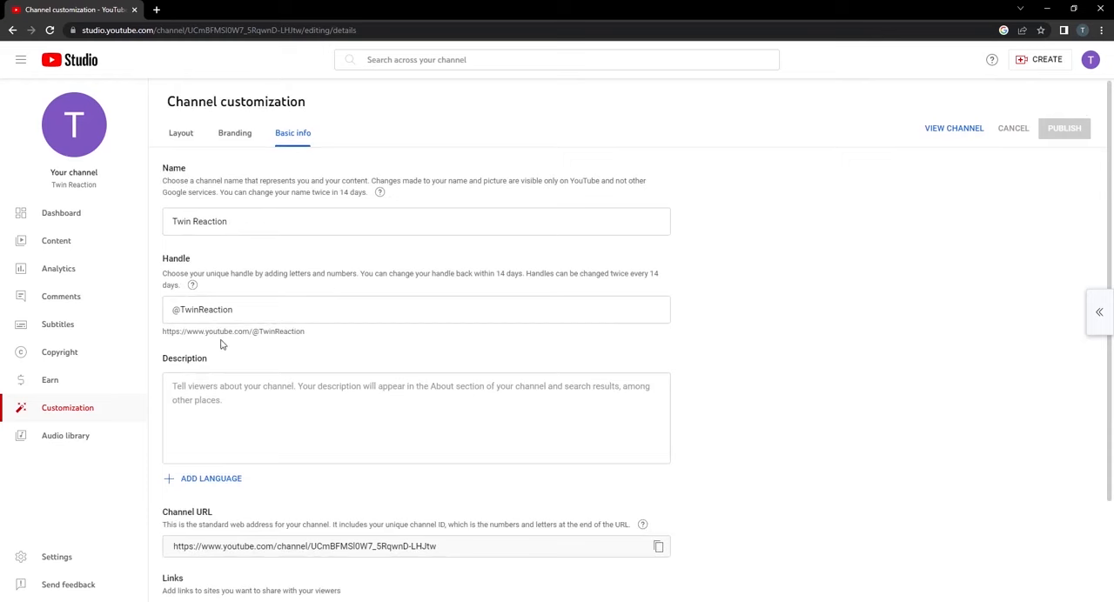
# Examine the channel's handle and the web address built from it.
pyautogui.moveTo(301, 334); pyautogui.dragTo(165, 338)
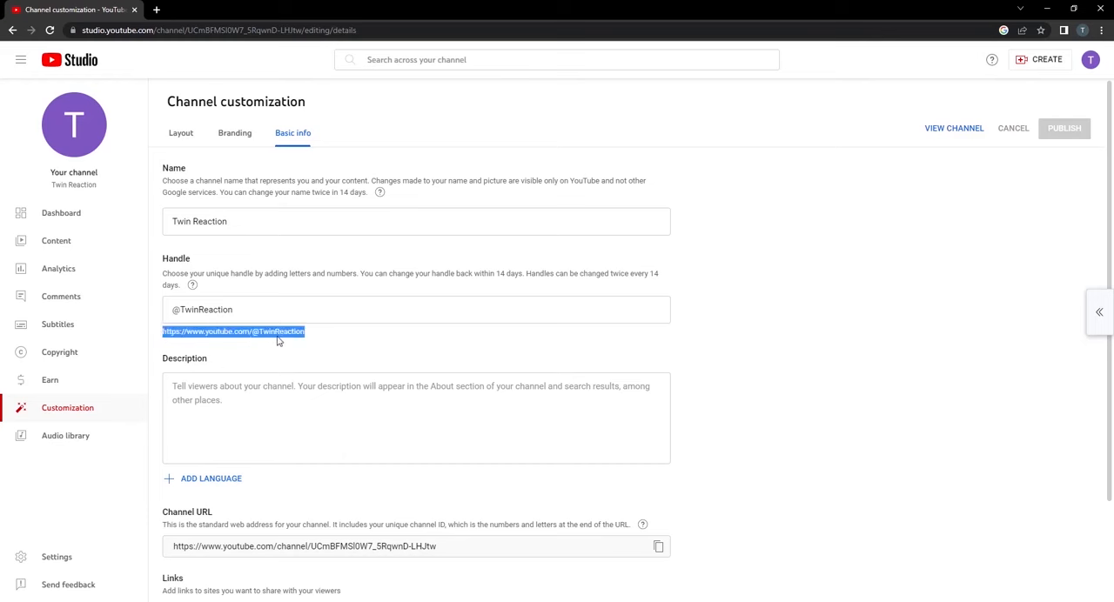
pyautogui.moveTo(321, 340); pyautogui.dragTo(259, 335)
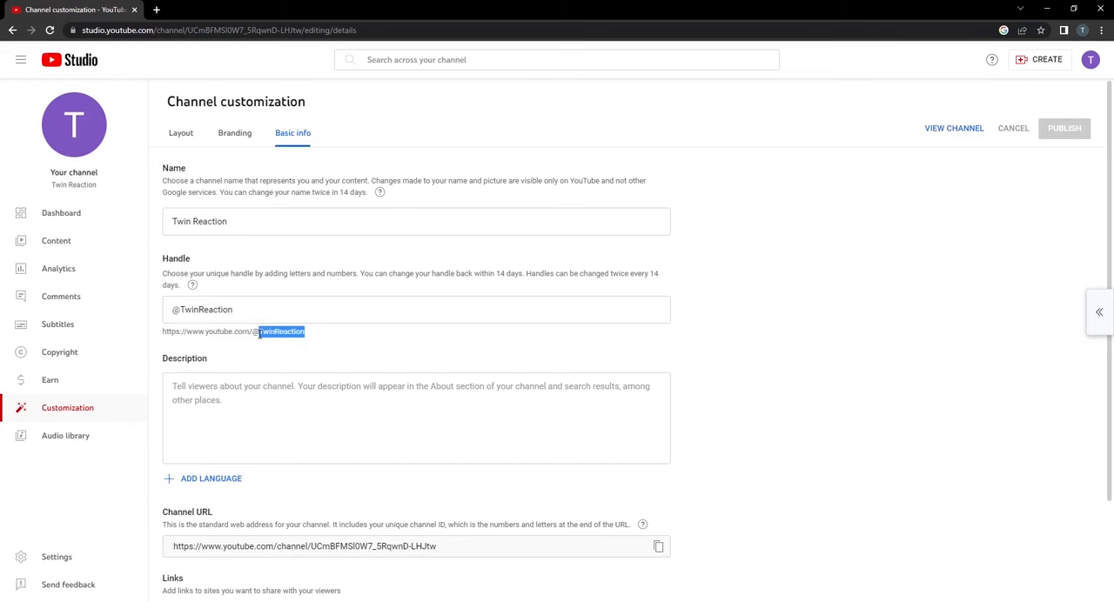
pyautogui.click(241, 311)
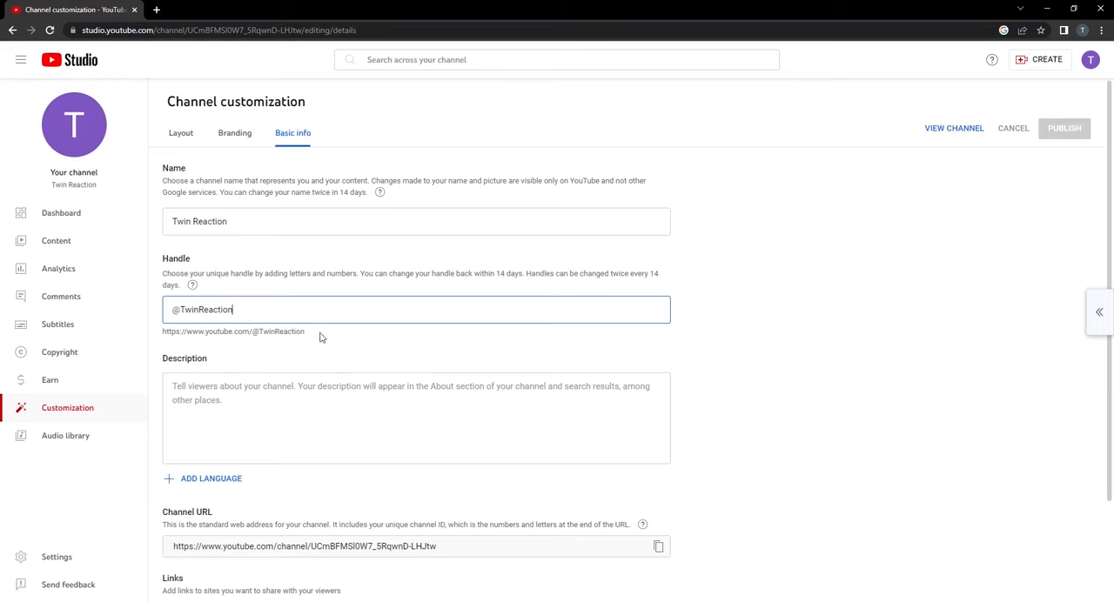
pyautogui.scroll(-2, 351, 340)
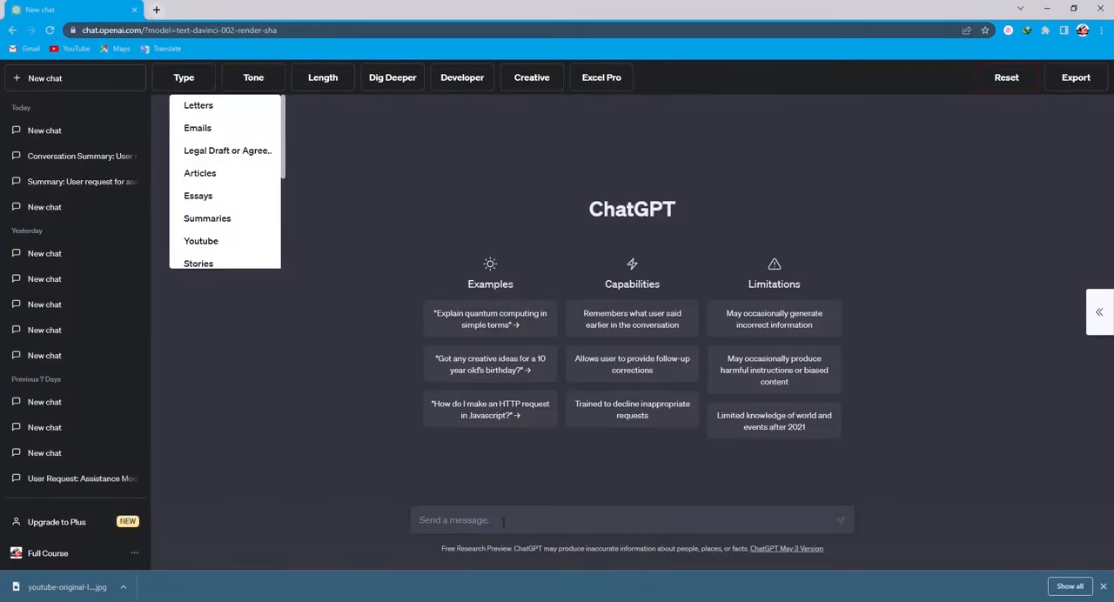
# Switch to ChatGPT and send the prompt "create description for my youtube channel from this twin reaction channel".
pyautogui.click(502, 521)
pyautogui.write('cre')
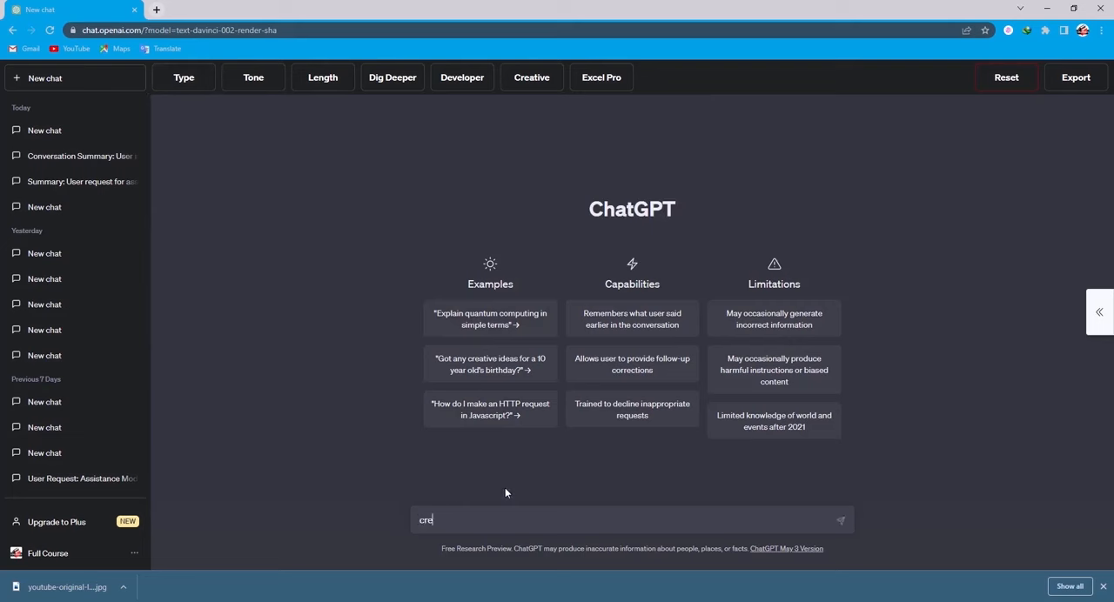
pyautogui.write('ate description for my youtube channel from this twin reaction channel')
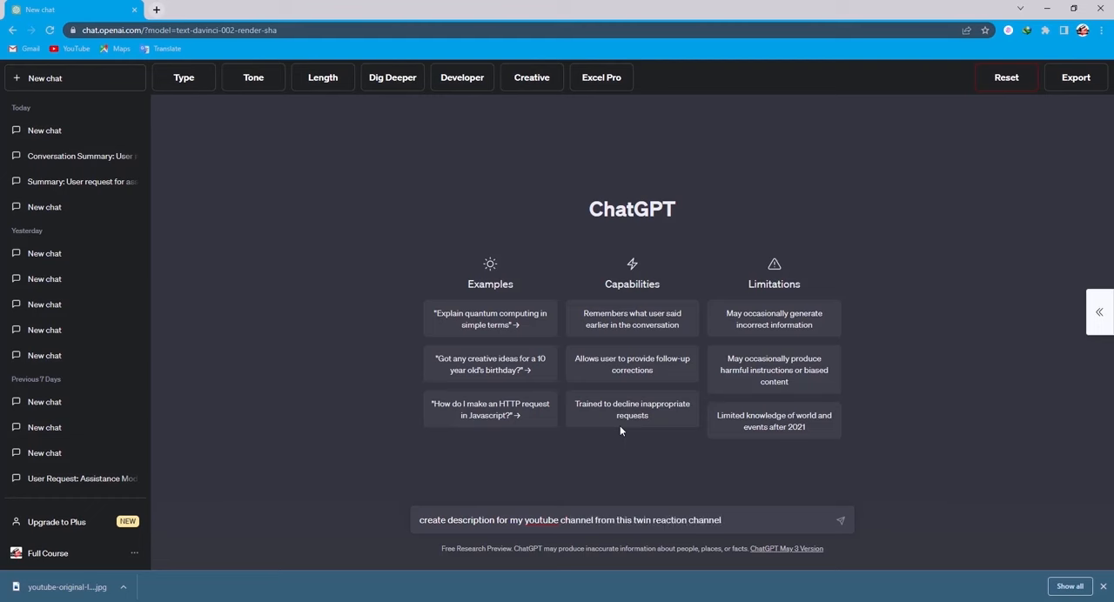
pyautogui.press('Return')
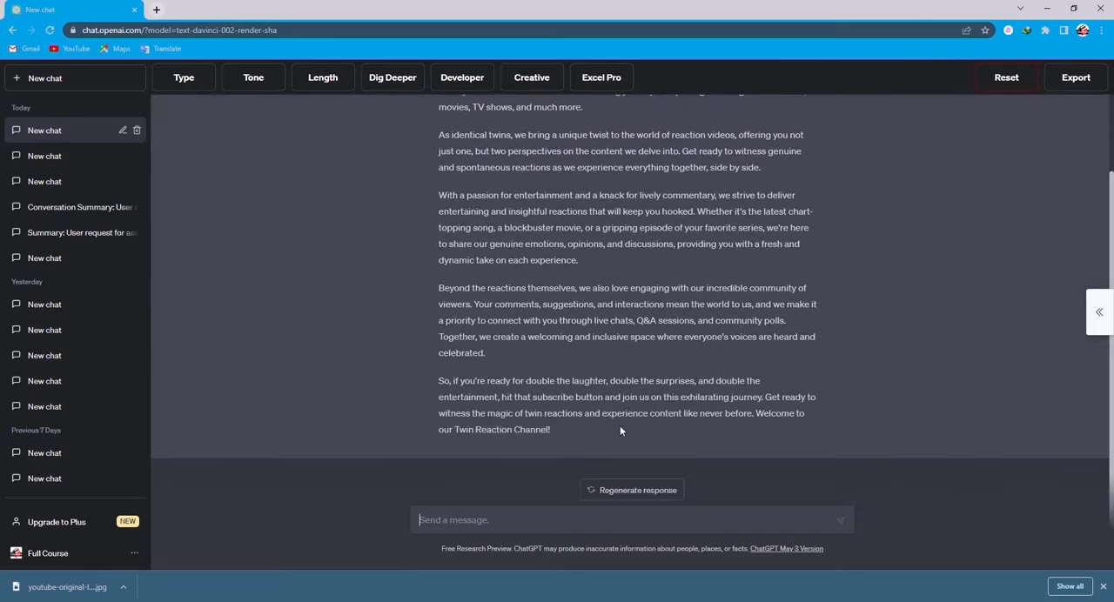
# Copy the whole generated description and paste it into the channel's description in YouTube Studio.
pyautogui.scroll(2, 868, 329)
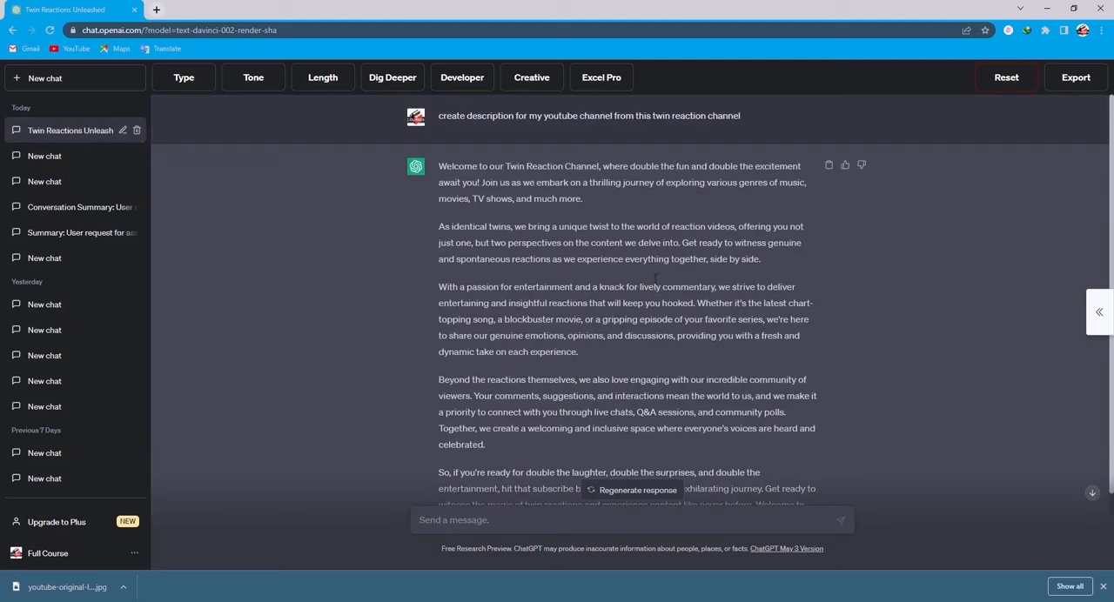
pyautogui.moveTo(601, 78)
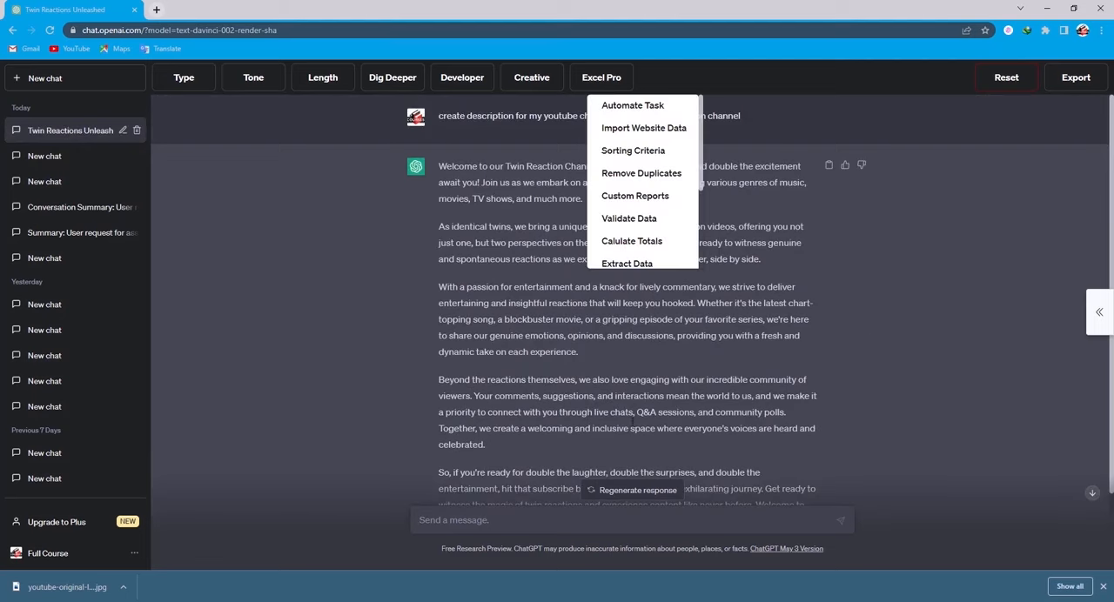
pyautogui.scroll(-1, 951, 416)
pyautogui.click(653, 436)
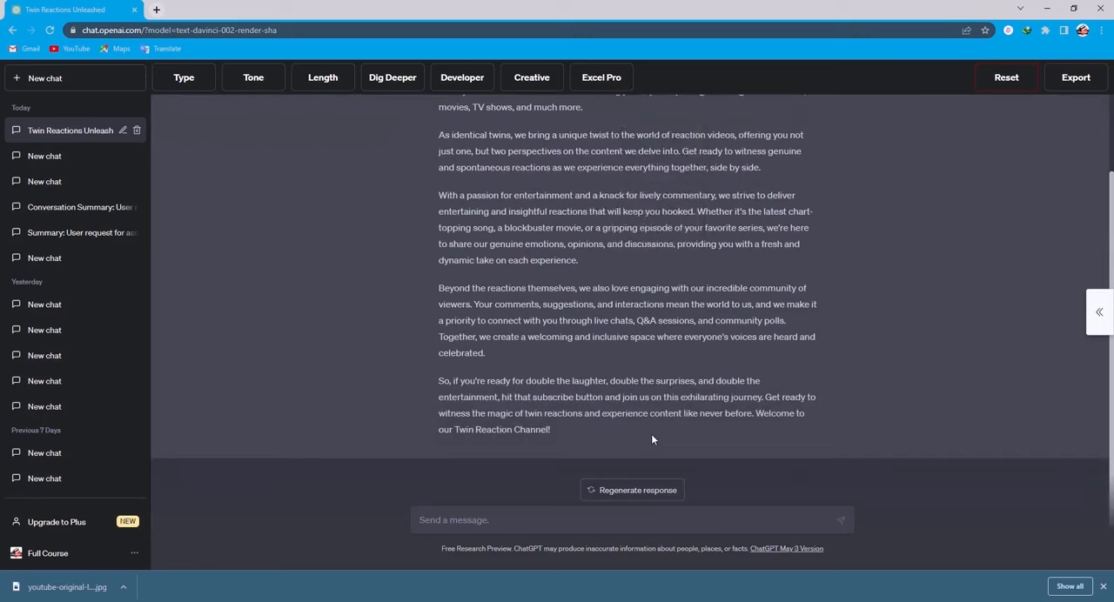
pyautogui.moveTo(595, 435); pyautogui.dragTo(436, 173)
pyautogui.hotkey('ctrl', 'c')
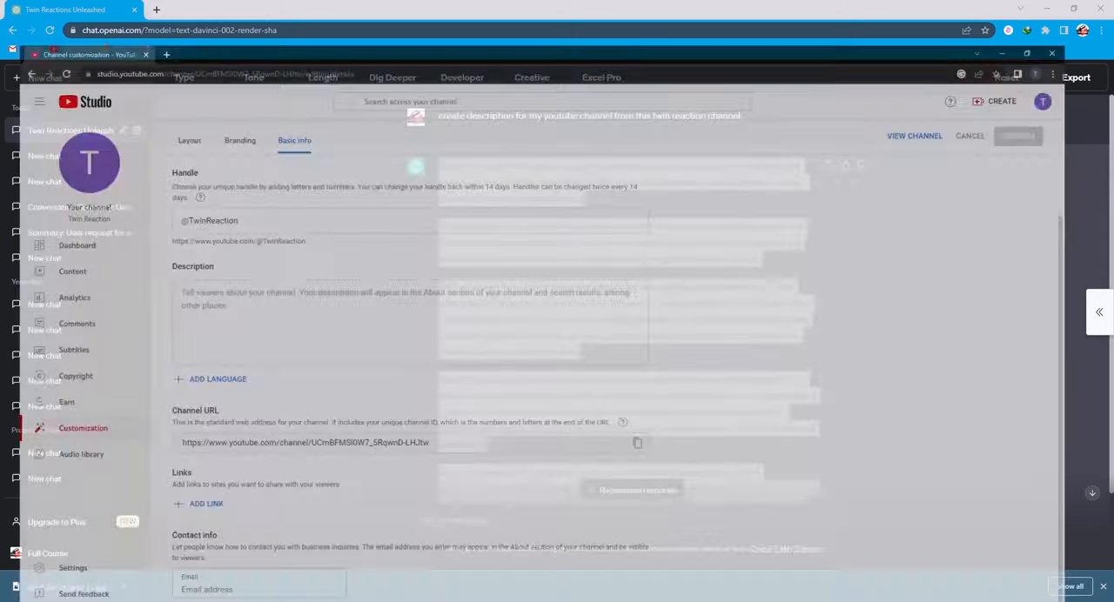
pyautogui.click(351, 294)
pyautogui.hotkey('ctrl', 'v')
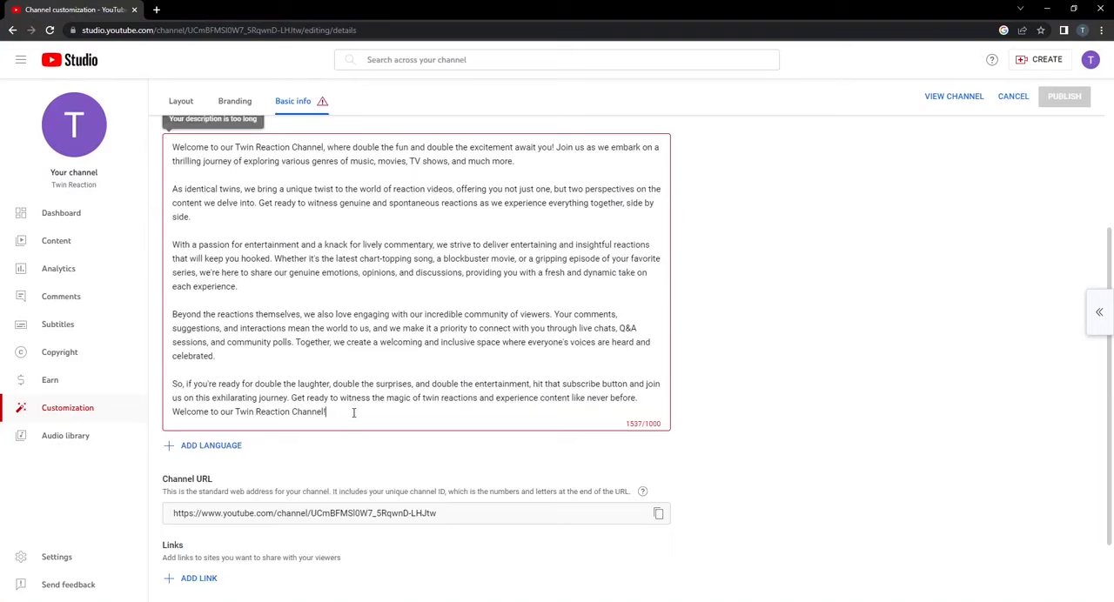
# Shorten the channel description by deleting its end so that it finishes with "Your comments, suggestions.".
pyautogui.press('BackSpace')
pyautogui.press('BackSpace')
pyautogui.press('BackSpace')
pyautogui.press('BackSpace')
pyautogui.press('BackSpace')
pyautogui.press('BackSpace')
pyautogui.press('BackSpace')
pyautogui.press('BackSpace')
pyautogui.press('BackSpace')
pyautogui.press('BackSpace')
pyautogui.press('BackSpace')
pyautogui.press('BackSpace')
pyautogui.press('BackSpace')
pyautogui.press('BackSpace')
pyautogui.press('BackSpace')
pyautogui.press('BackSpace')
pyautogui.press('BackSpace')
pyautogui.press('BackSpace')
pyautogui.press('BackSpace')
pyautogui.press('BackSpace')
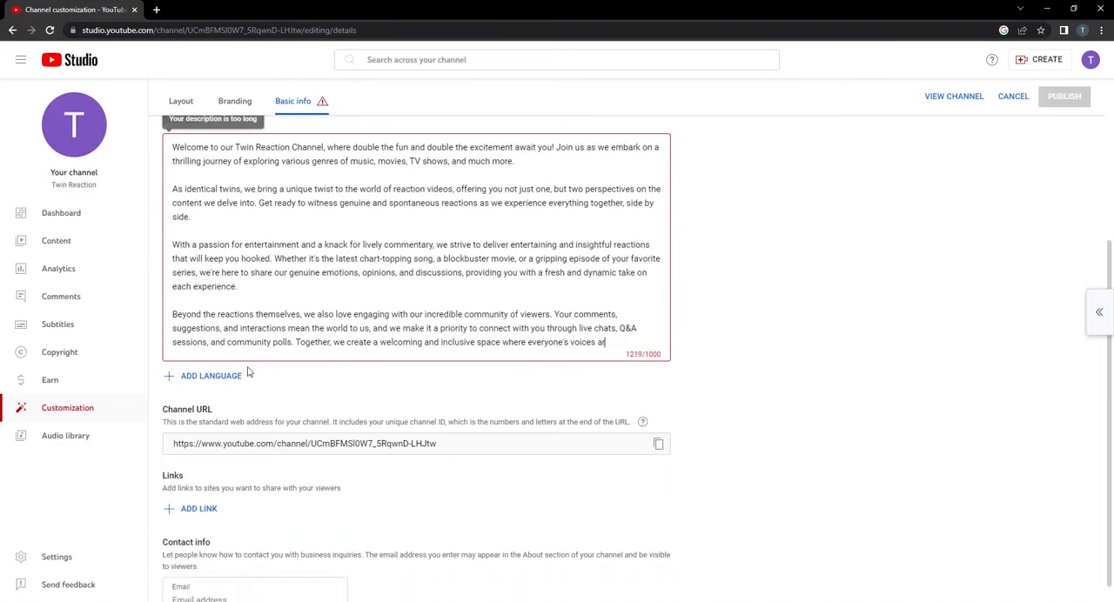
pyautogui.press('BackSpace')
pyautogui.press('BackSpace')
pyautogui.press('BackSpace')
pyautogui.press('BackSpace')
pyautogui.press('BackSpace')
pyautogui.press('BackSpace')
pyautogui.press('BackSpace')
pyautogui.press('BackSpace')
pyautogui.press('BackSpace')
pyautogui.press('BackSpace')
pyautogui.press('BackSpace')
pyautogui.press('BackSpace')
pyautogui.press('BackSpace')
pyautogui.press('BackSpace')
pyautogui.press('BackSpace')
pyautogui.press('BackSpace')
pyautogui.press('BackSpace')
pyautogui.press('BackSpace')
pyautogui.press('BackSpace')
pyautogui.press('BackSpace')
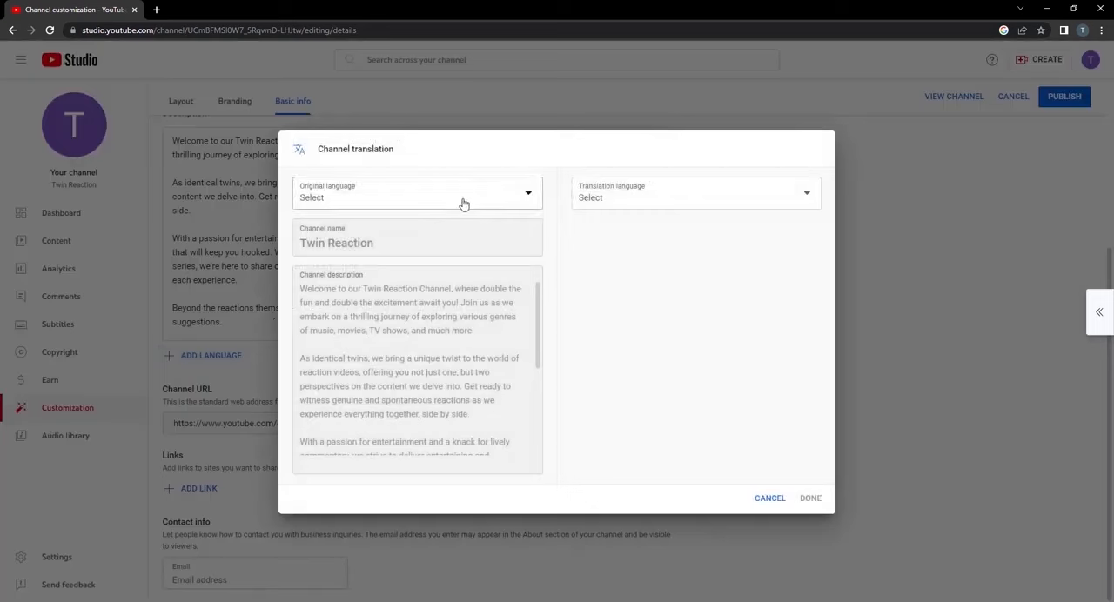
pyautogui.click(517, 207)
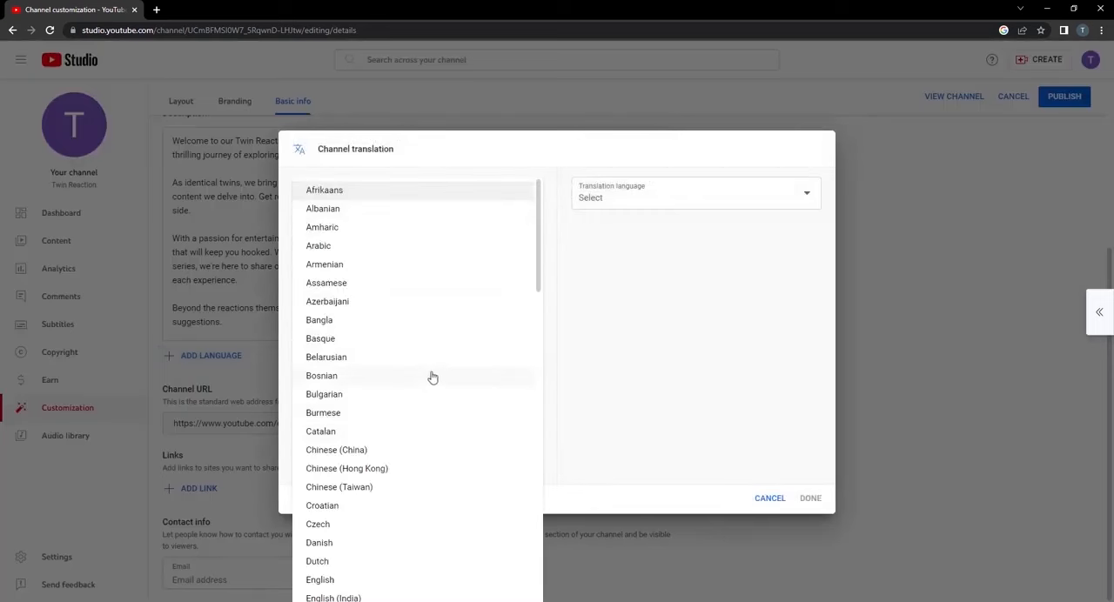
pyautogui.scroll(-4, 417, 344)
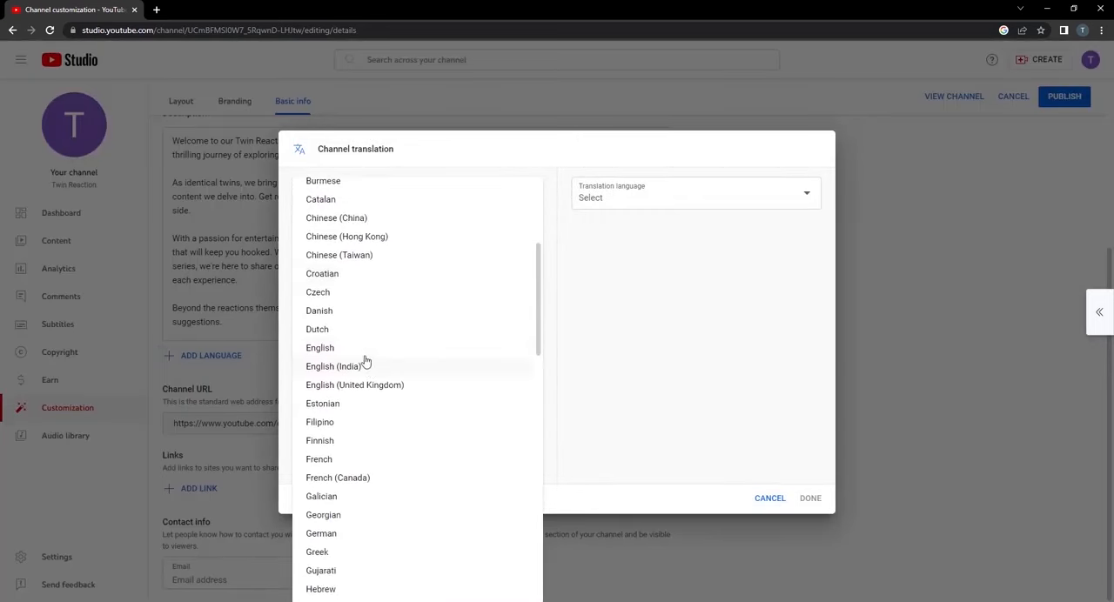
pyautogui.click(364, 349)
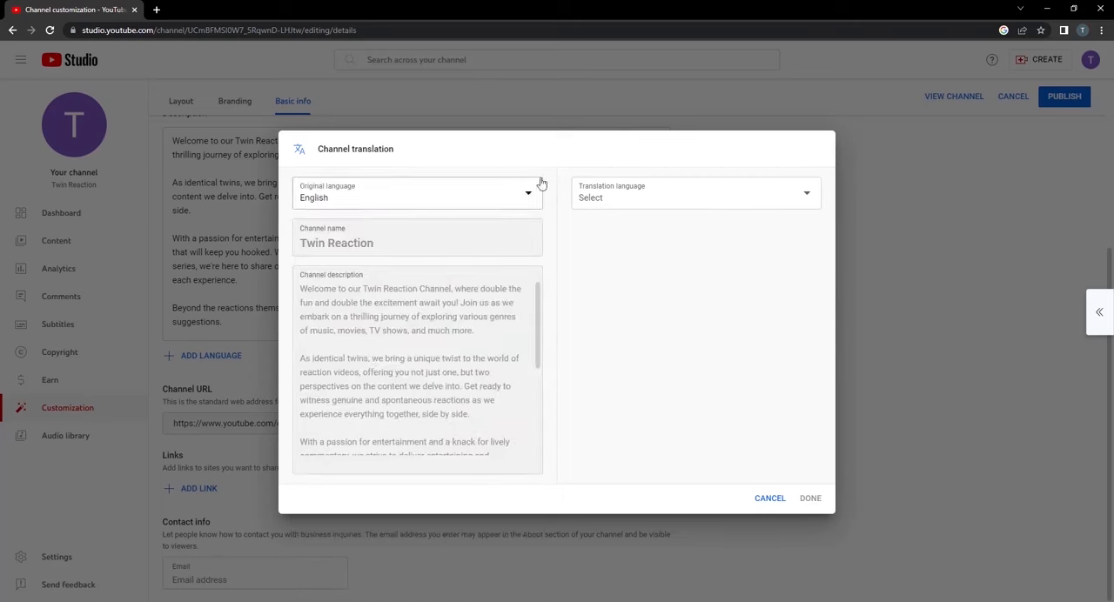
pyautogui.click(505, 202)
pyautogui.click(383, 246)
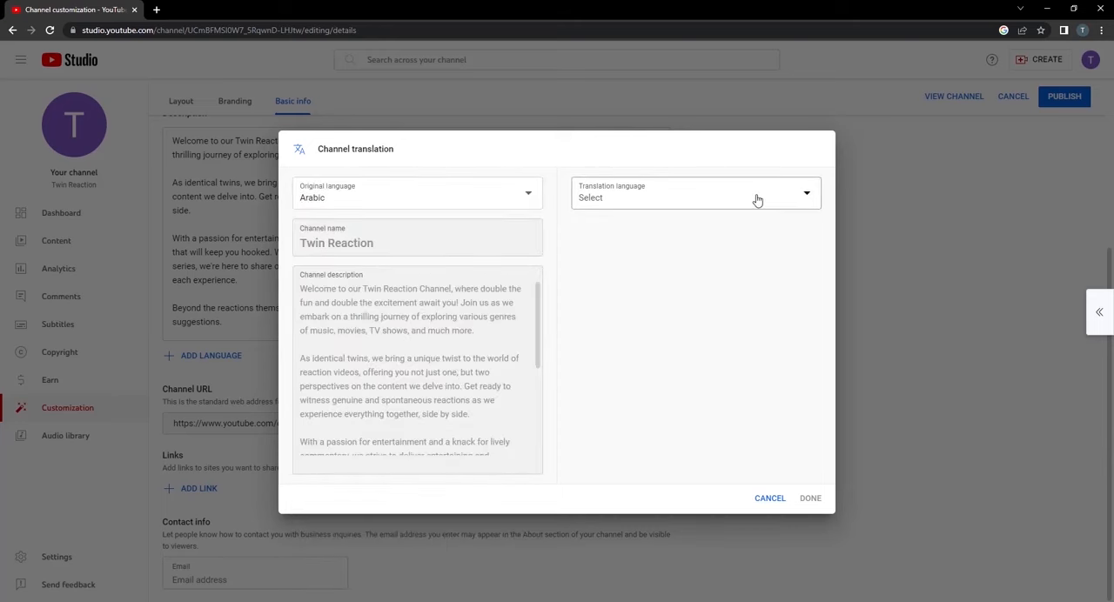
pyautogui.click(758, 200)
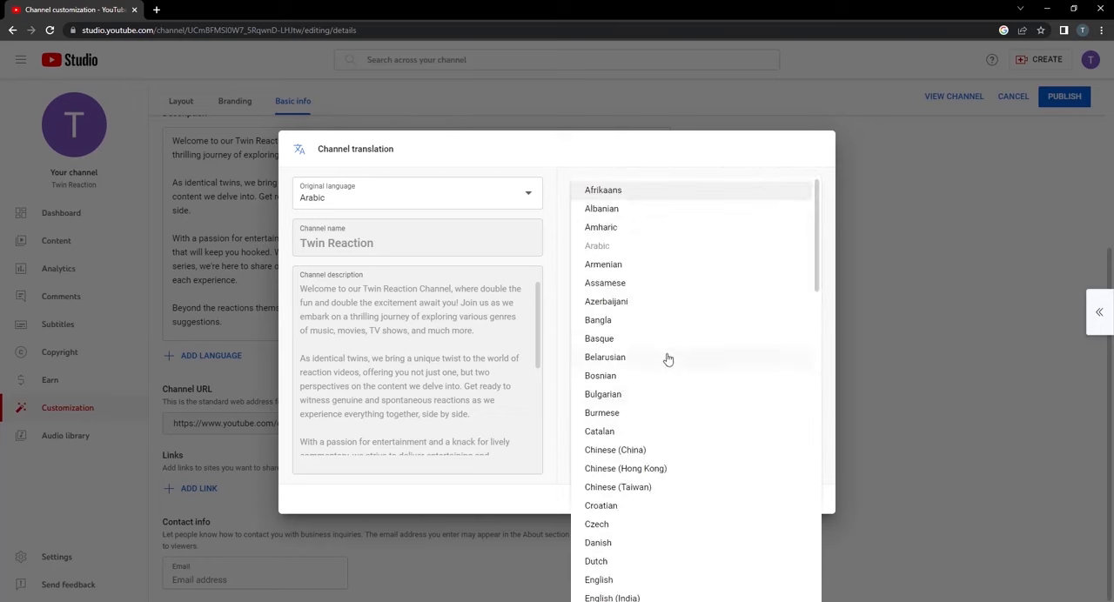
pyautogui.scroll(-1, 670, 349)
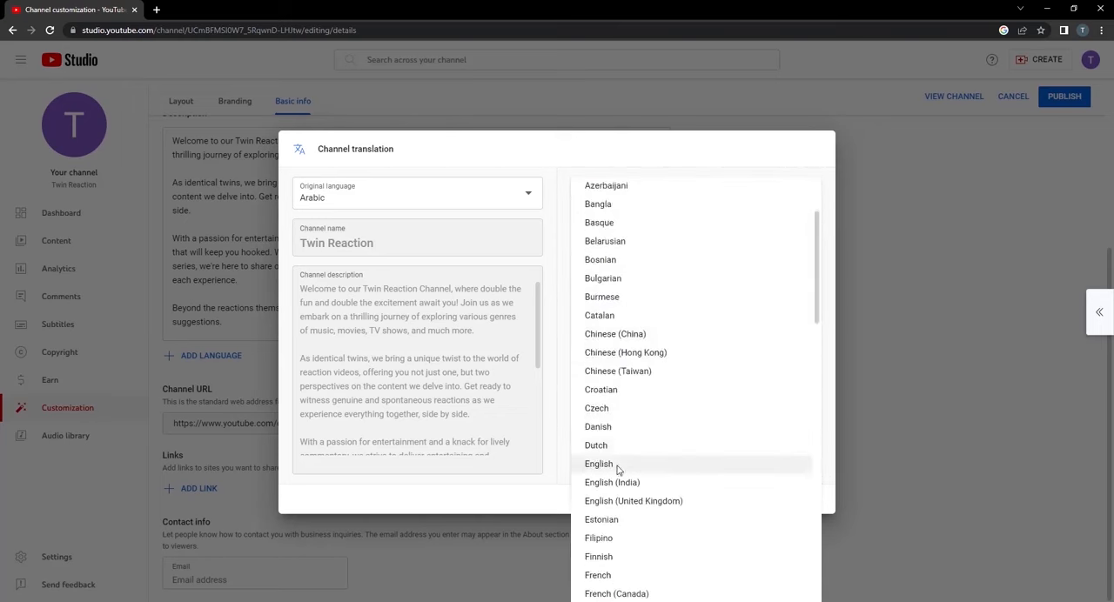
pyautogui.click(618, 468)
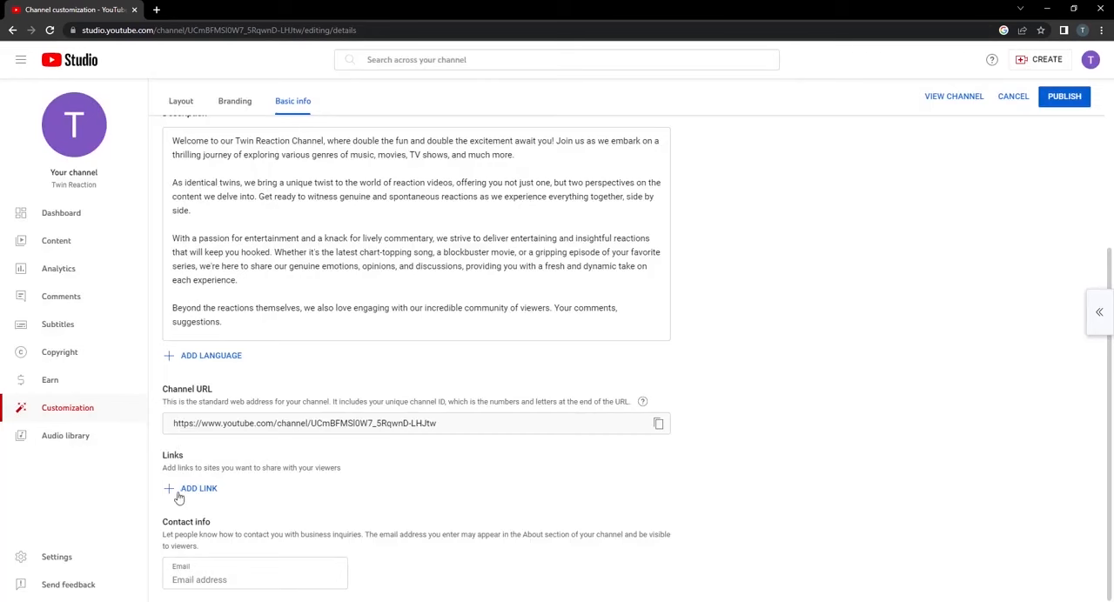
# Add a new channel link with the title "facebook page".
pyautogui.click(169, 492)
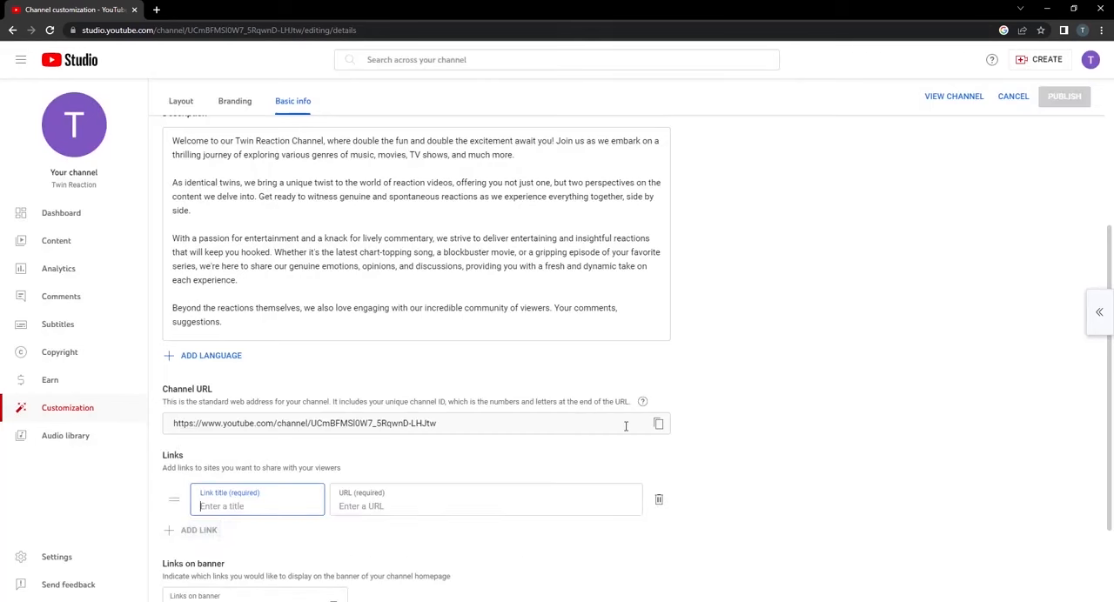
pyautogui.scroll(-1, 213, 394)
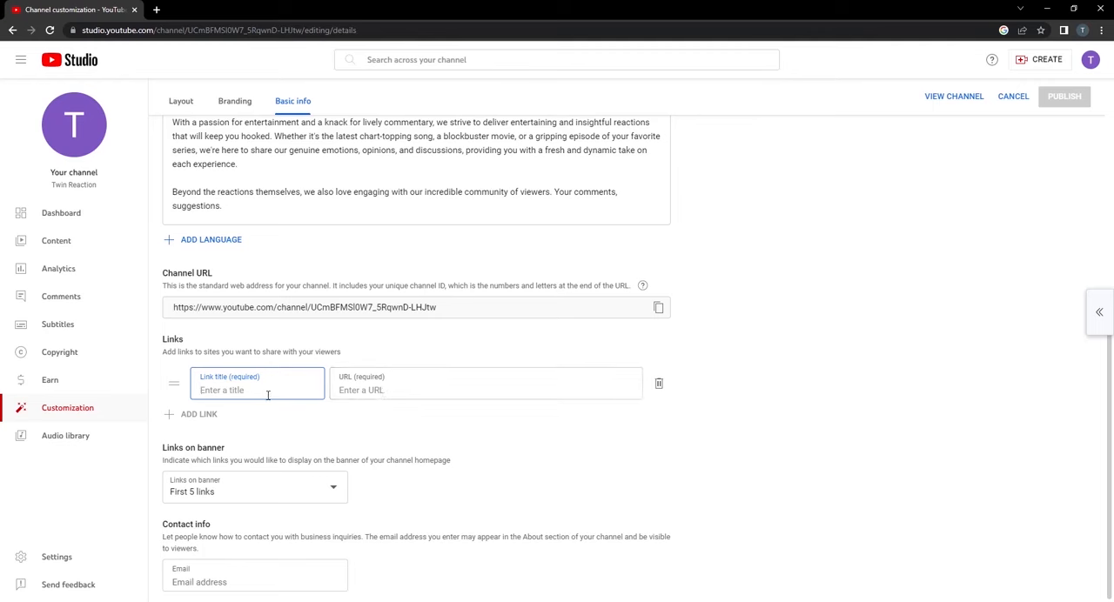
pyautogui.write('facebook page')
# Set the links on banner to "First link" and paste the Facebook profile address as the link's URL.
pyautogui.click(316, 492)
pyautogui.moveTo(228, 521); pyautogui.dragTo(226, 507)
pyautogui.click(544, 498)
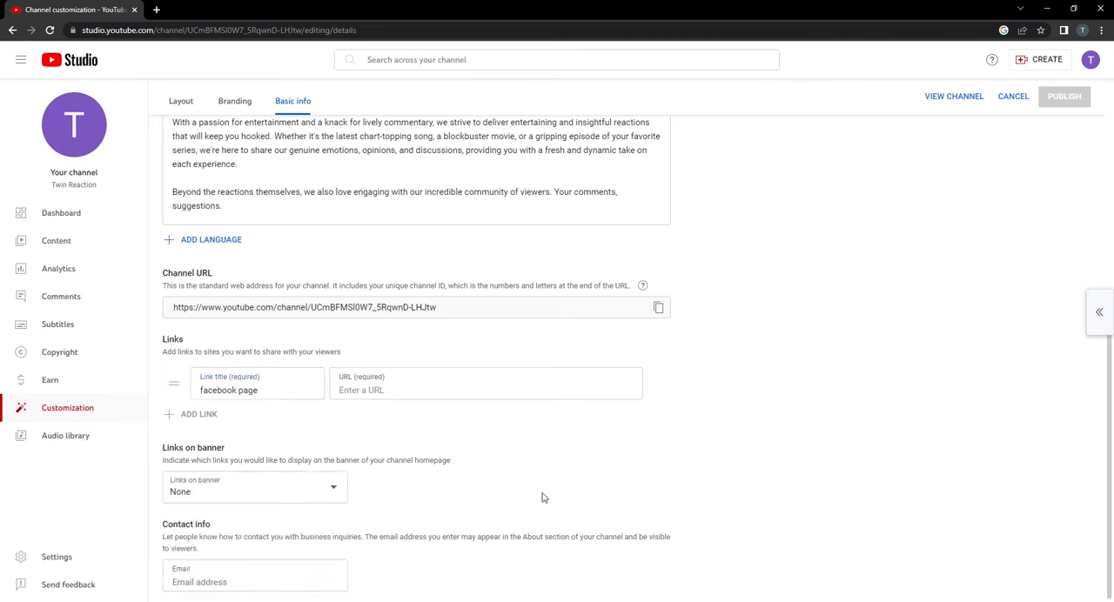
pyautogui.click(278, 494)
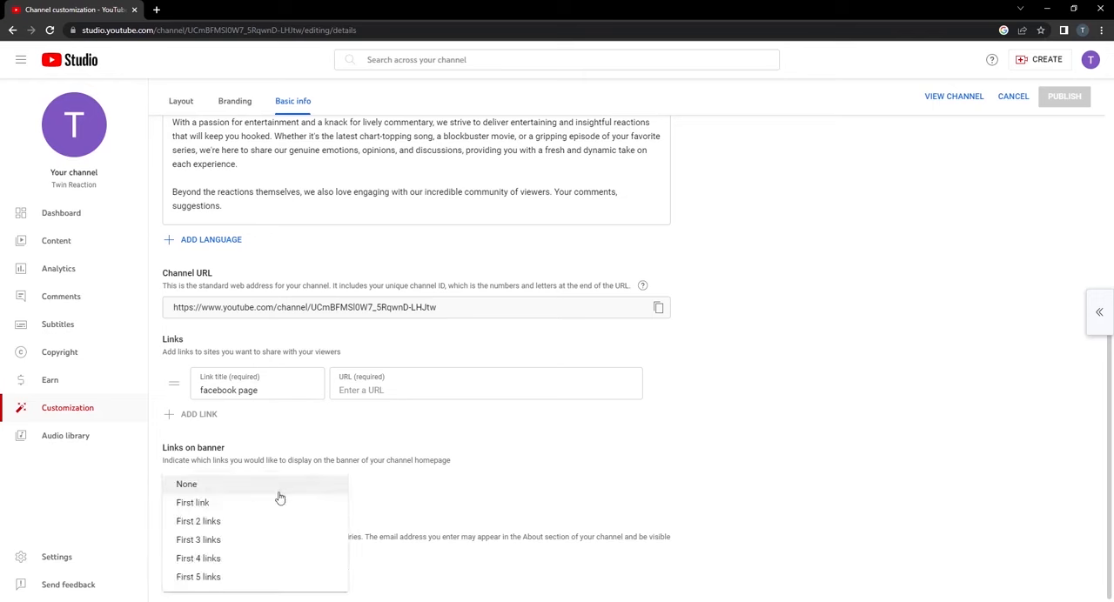
pyautogui.click(194, 503)
pyautogui.click(428, 388)
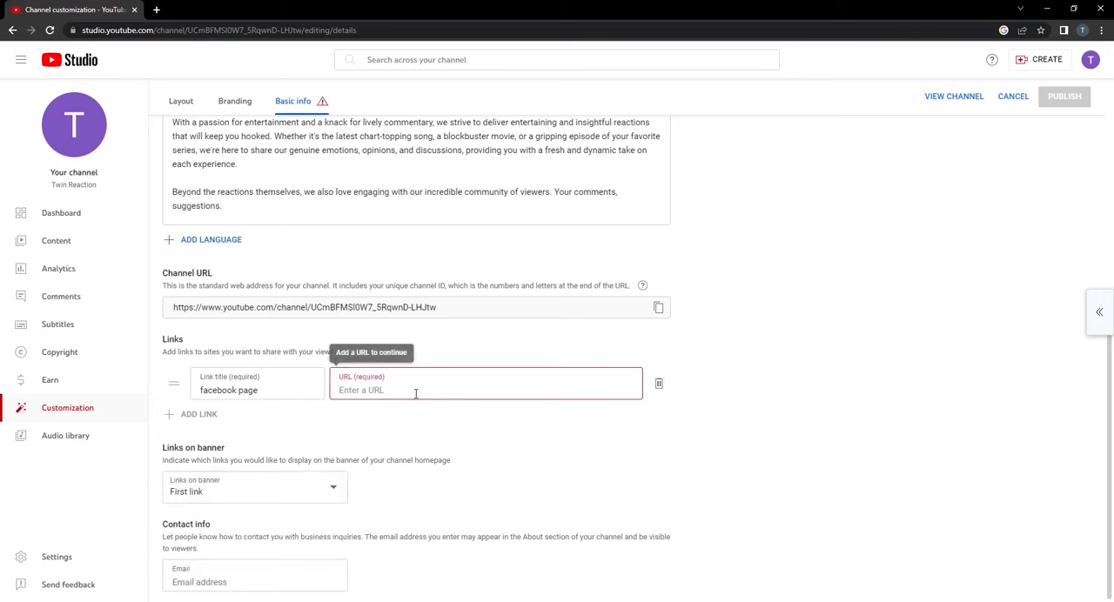
pyautogui.hotkey('ctrl', 'v')
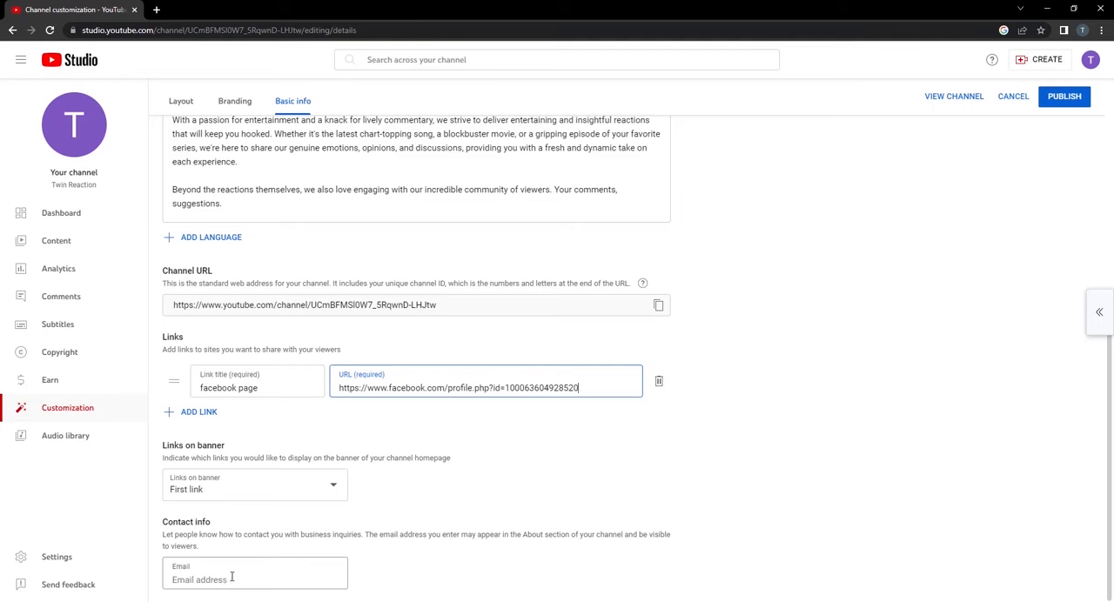
# Fill in the contact e-mail for business inquiries and publish the channel changes.
pyautogui.click(232, 577)
pyautogui.hotkey('ctrl', 'v')
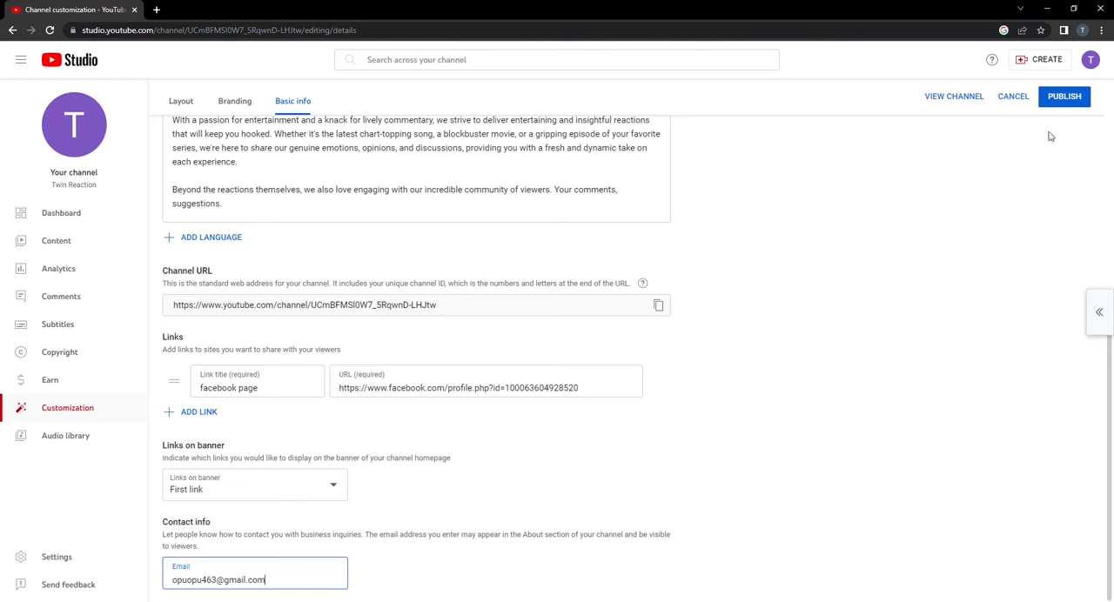
pyautogui.click(1068, 106)
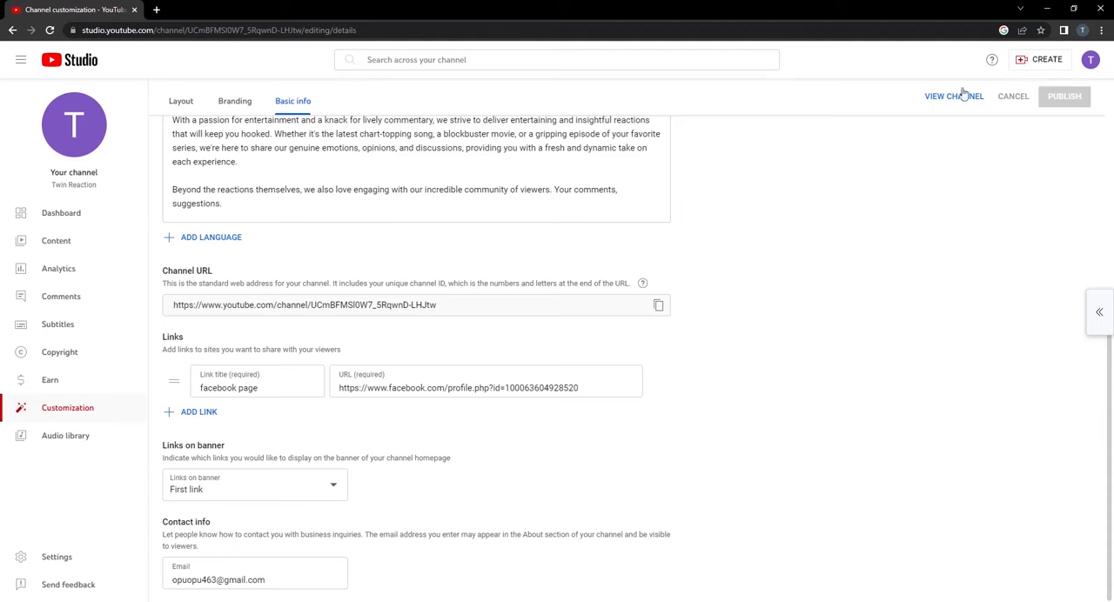
# Open your channel's page in a new browser tab.
pyautogui.click(1091, 59)
pyautogui.rightClick(1000, 139)
pyautogui.click(1032, 144)
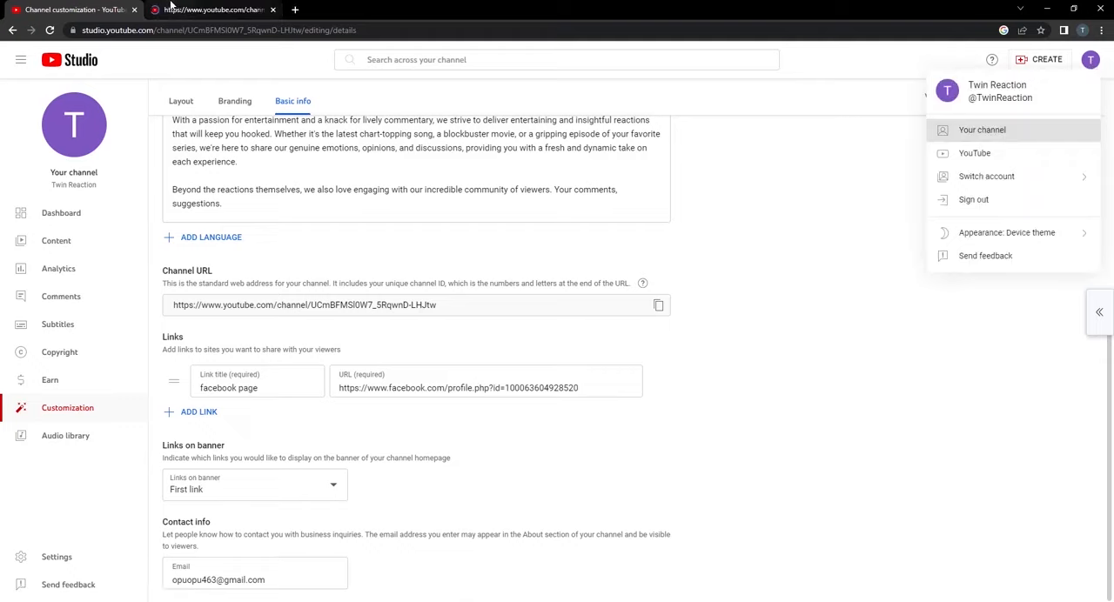
# Check the published description, business inquiry details and link on the Twin Reaction channel's About page, and return to YouTube Studio.
pyautogui.click(174, 8)
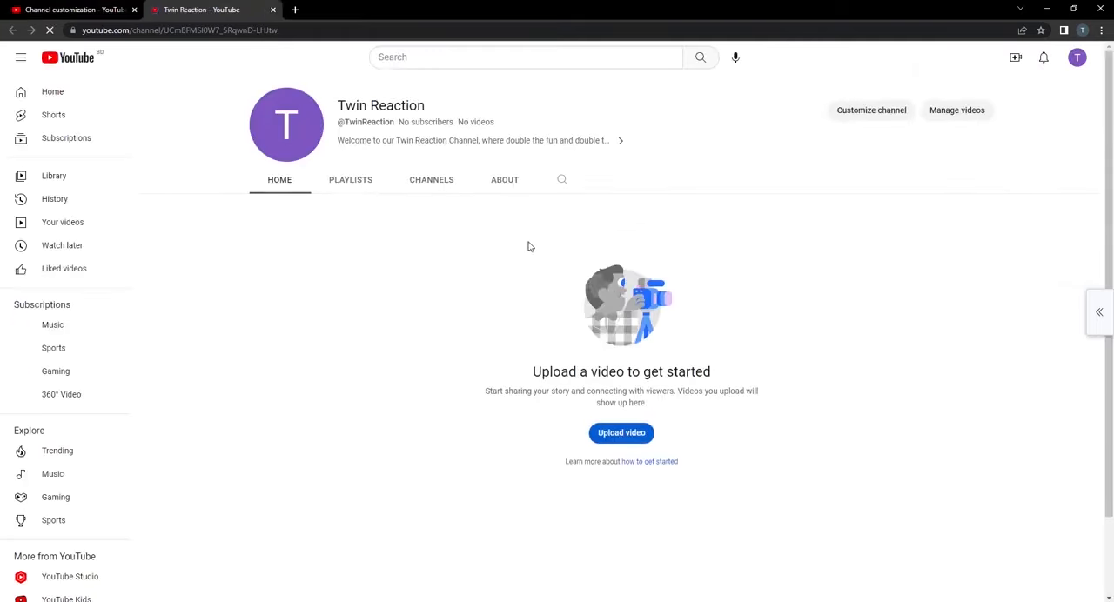
pyautogui.click(499, 184)
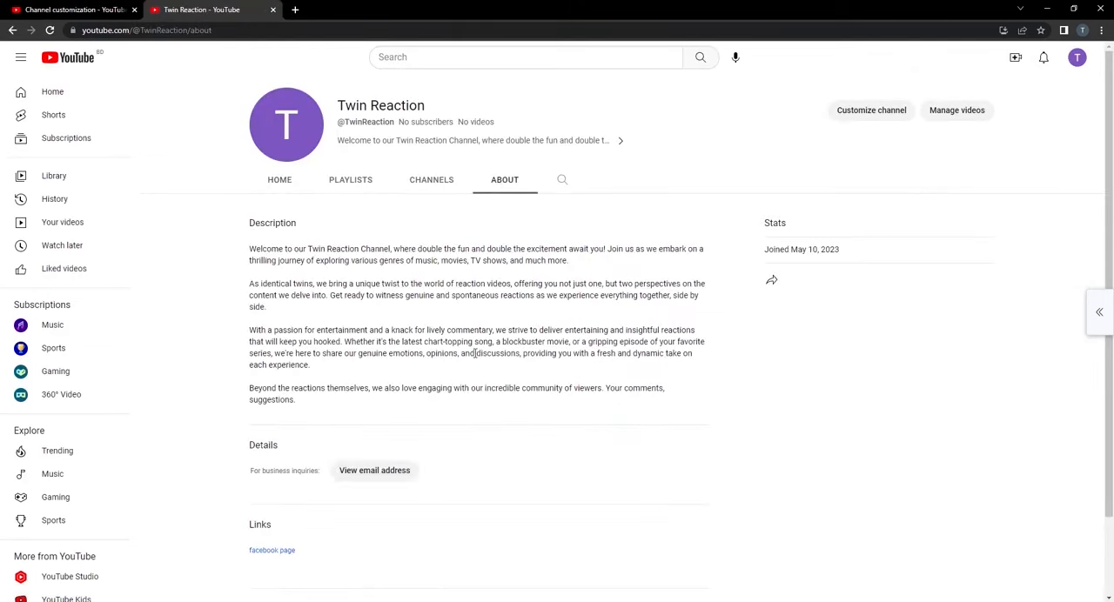
pyautogui.scroll(-1, 466, 453)
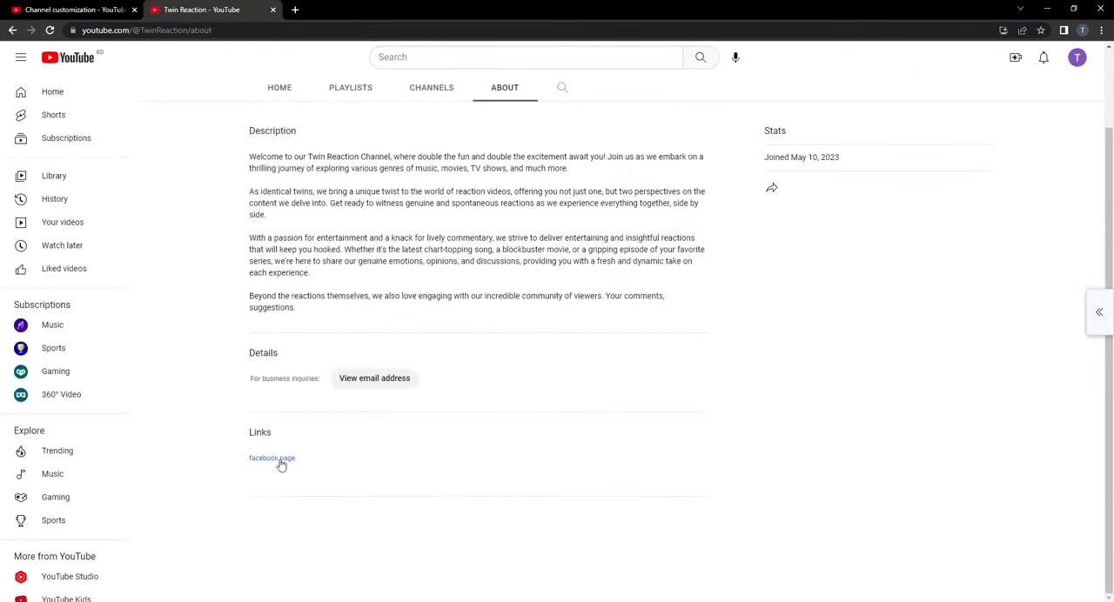
pyautogui.hotkey('ctrl', 'shift', 'Tab')
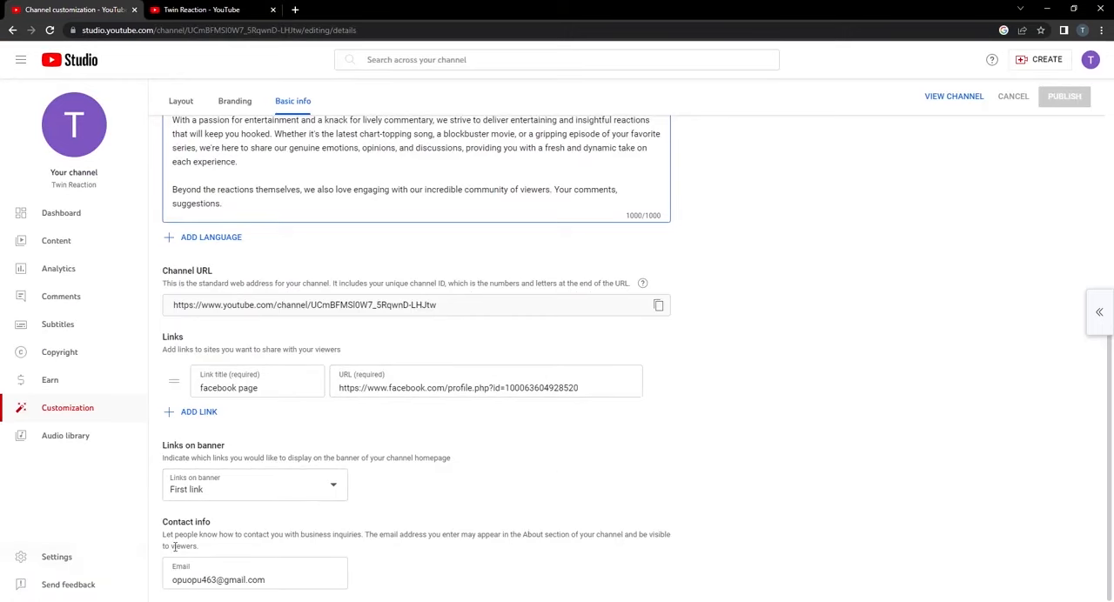
# Open the channel settings and set the country of residence to United States.
pyautogui.click(67, 558)
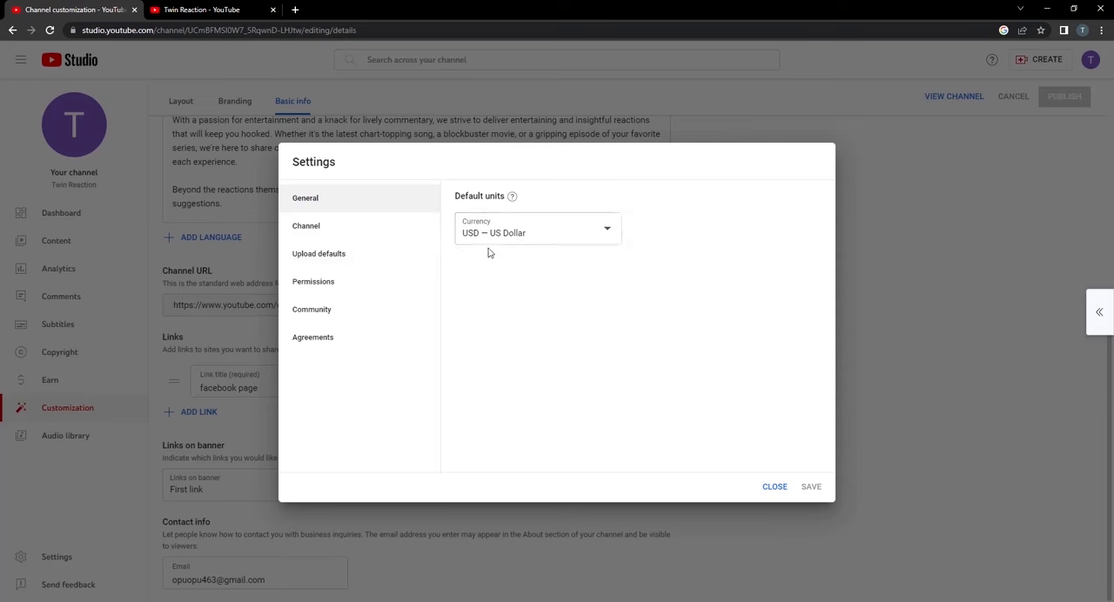
pyautogui.click(335, 231)
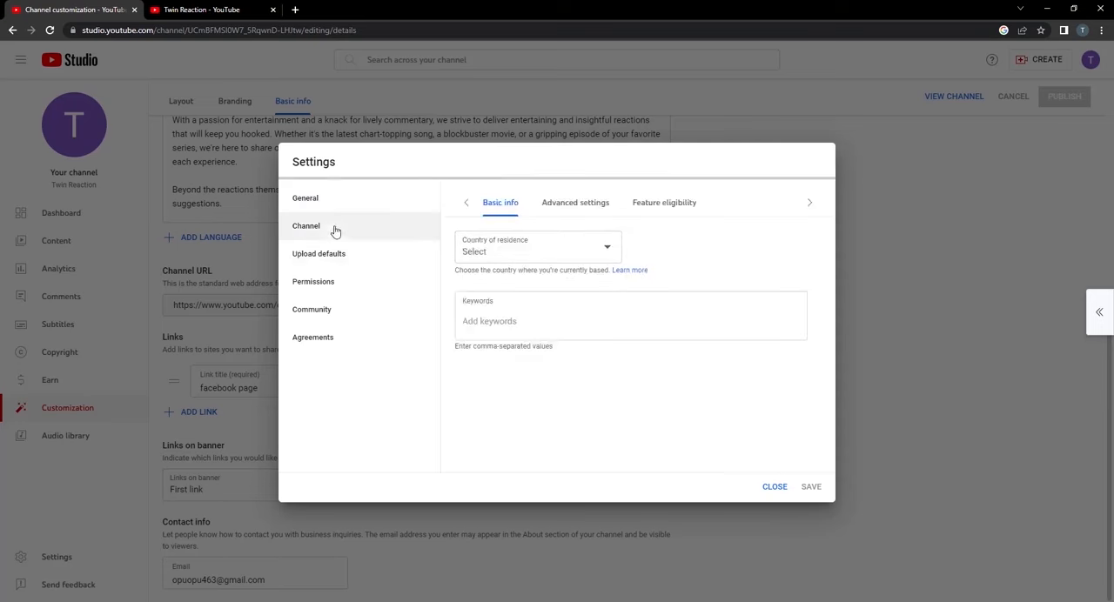
pyautogui.click(605, 250)
pyautogui.scroll(-20, 605, 250)
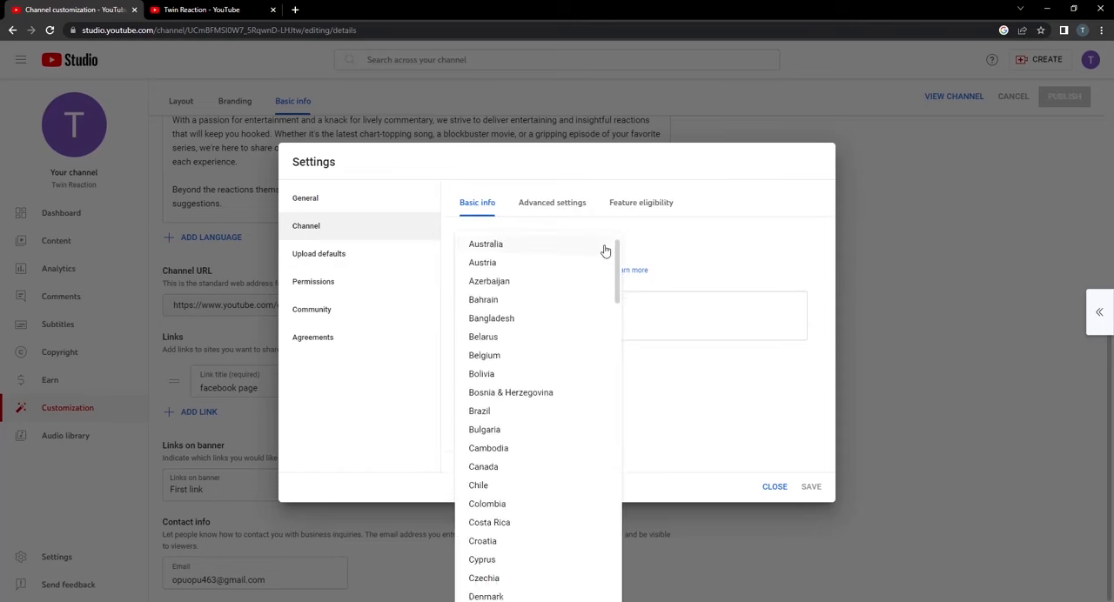
pyautogui.scroll(-5, 572, 406)
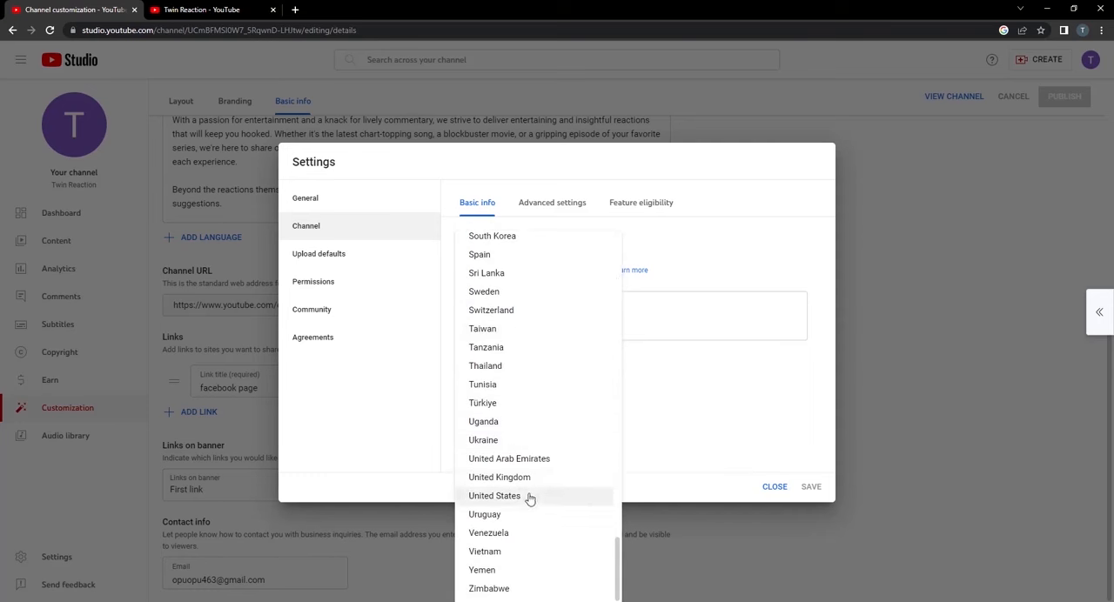
pyautogui.click(531, 497)
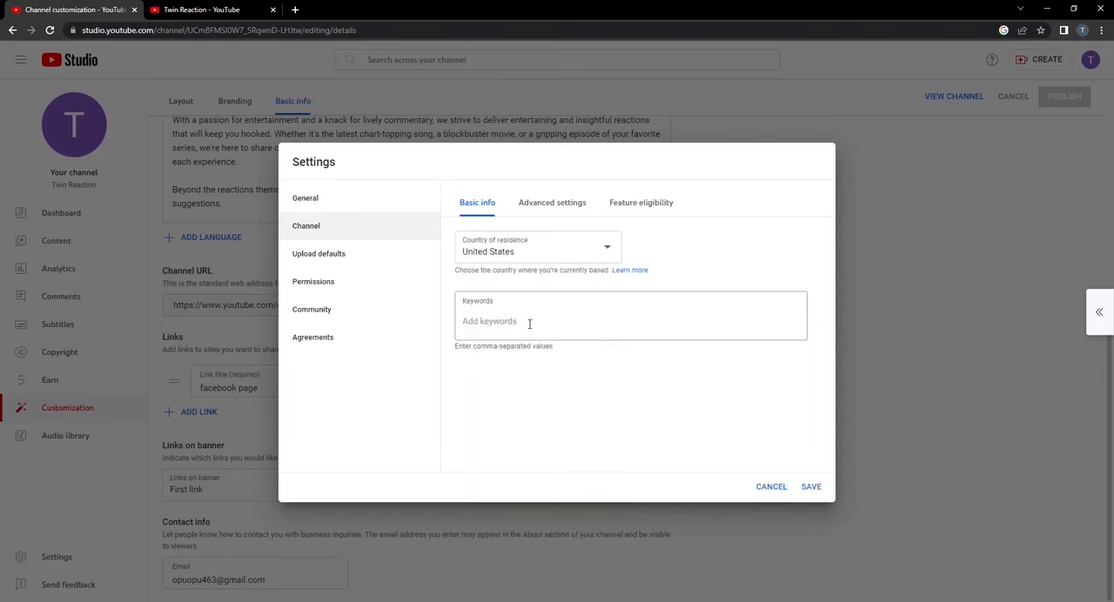
# Add "twin reaction", "twin brother" and "reaction video" to the channel keywords.
pyautogui.click(529, 324)
pyautogui.write('twin')
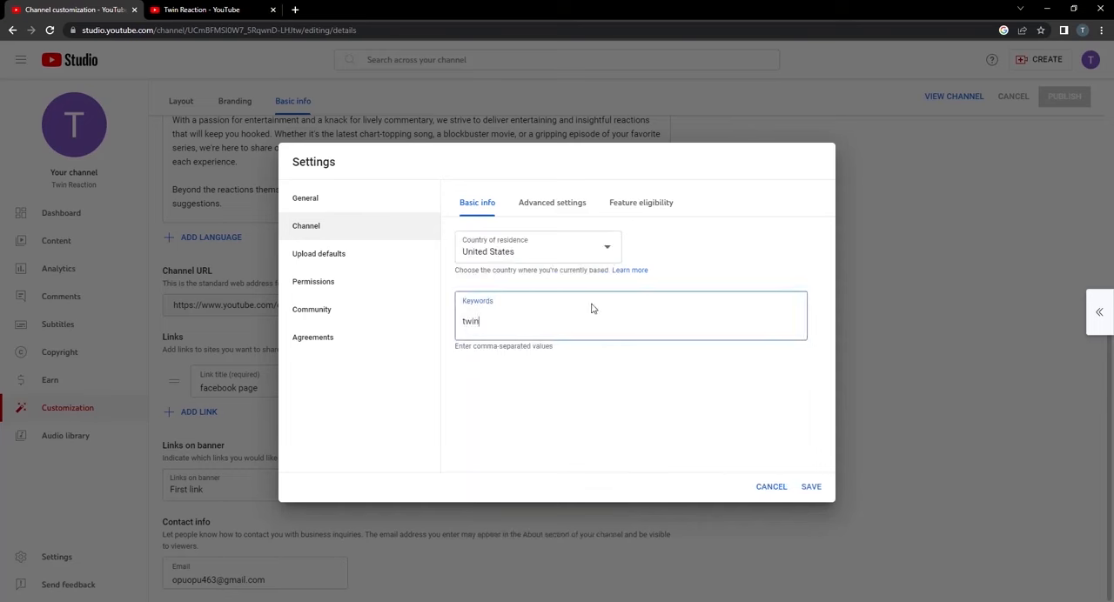
pyautogui.write(' reaction,twin ')
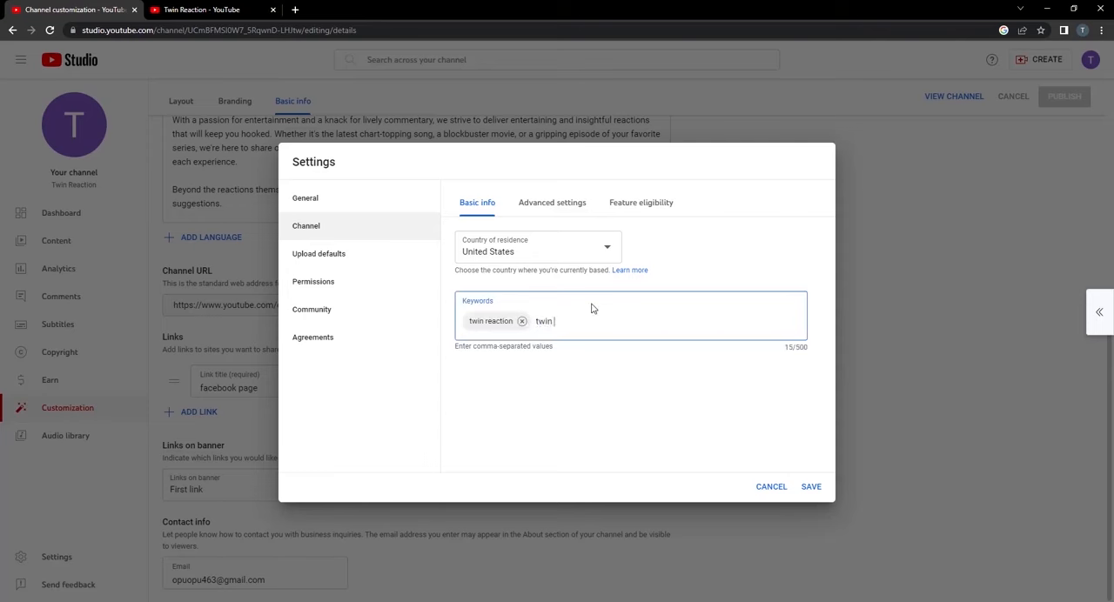
pyautogui.write('brother,reaction video,')
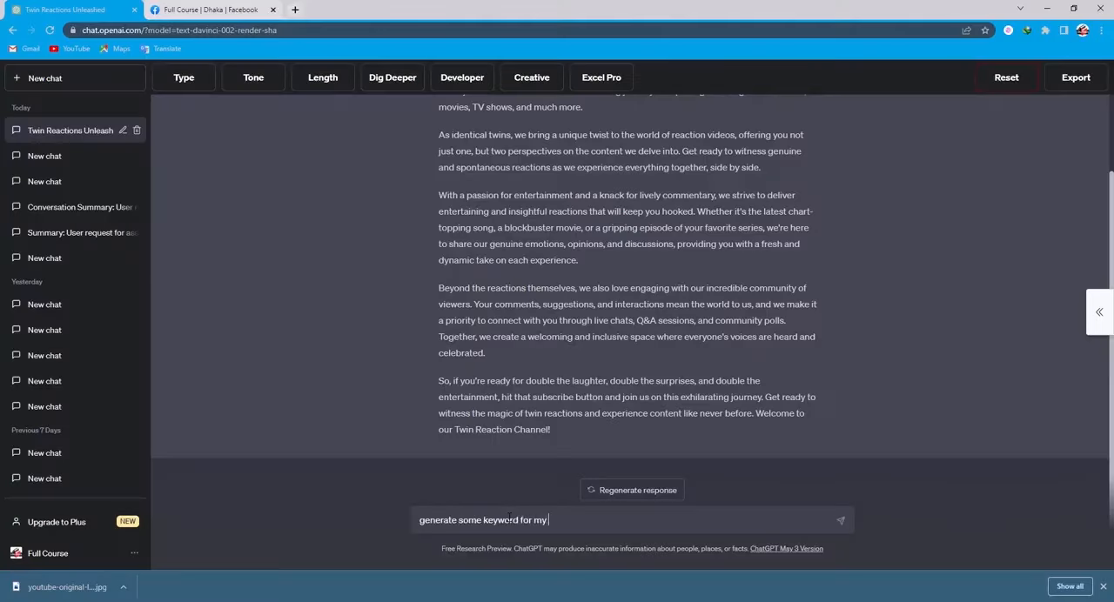
# Ask ChatGPT to generate some keywords for the Twin Reaction YouTube channel.
pyautogui.write('be channel twin reaction')
pyautogui.press('Return')
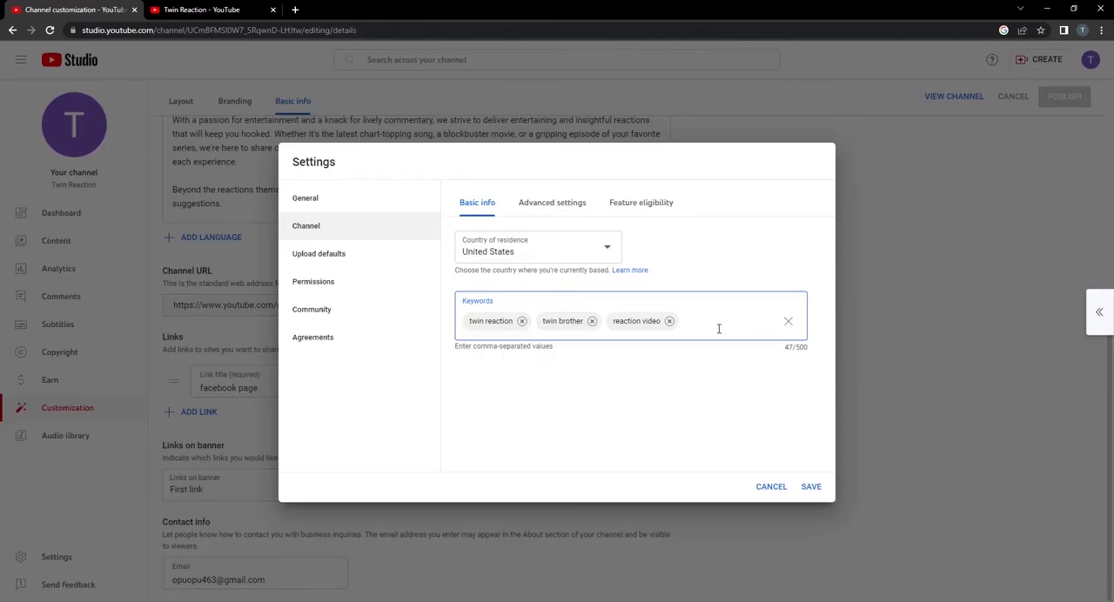
# Add ChatGPT's keyword suggestions, such as "Twin Reactions", "Double the Fun" and "Dual Perspective Reviews", to the channel keywords and save the settings.
pyautogui.write('Twin Reactions,Double the Fun,Entertainment Twins,Dynamic Duo Reactions,Dual Perspective Reviews,Spontaneous Reactions,Genuine Emotions,Exciting Commentary,Music Reactions,Movie Reactions,TV Show Reactions,Pop Culture Discussions,Twin Perspectives,Engaging Community,Twin Magic,Blockbuster Reactions,')
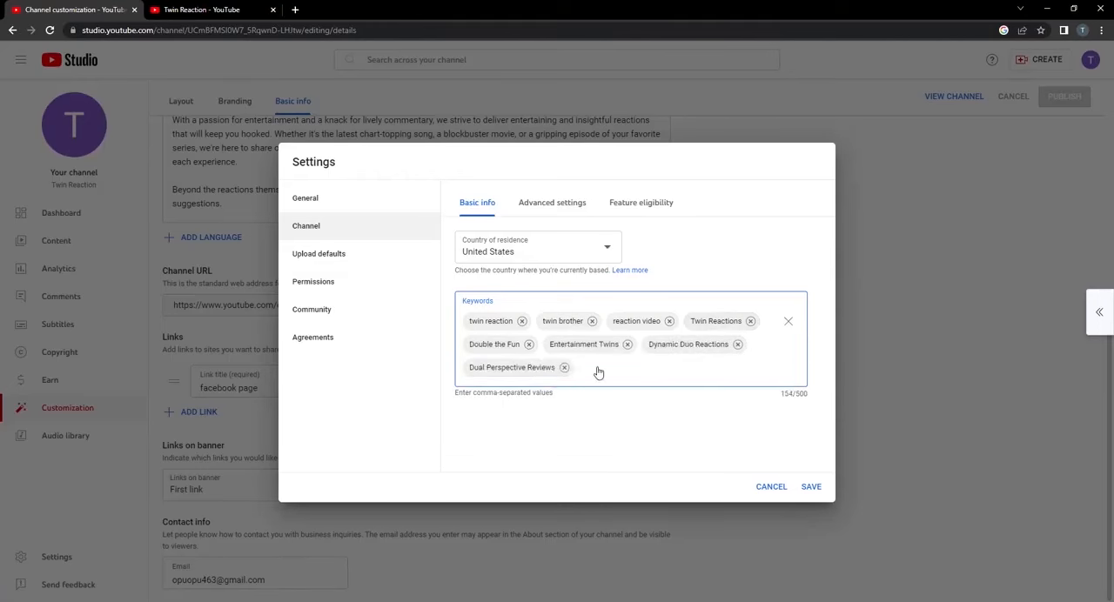
pyautogui.click(811, 489)
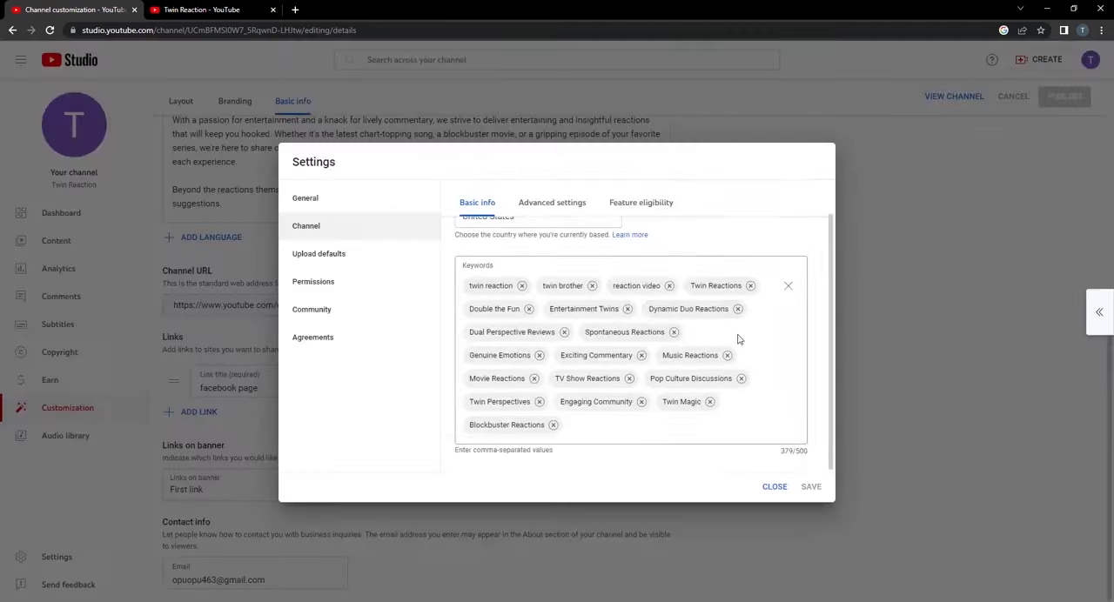
# Set the channel's audience to not made for kids in the advanced channel settings.
pyautogui.scroll(1, 739, 338)
pyautogui.click(558, 203)
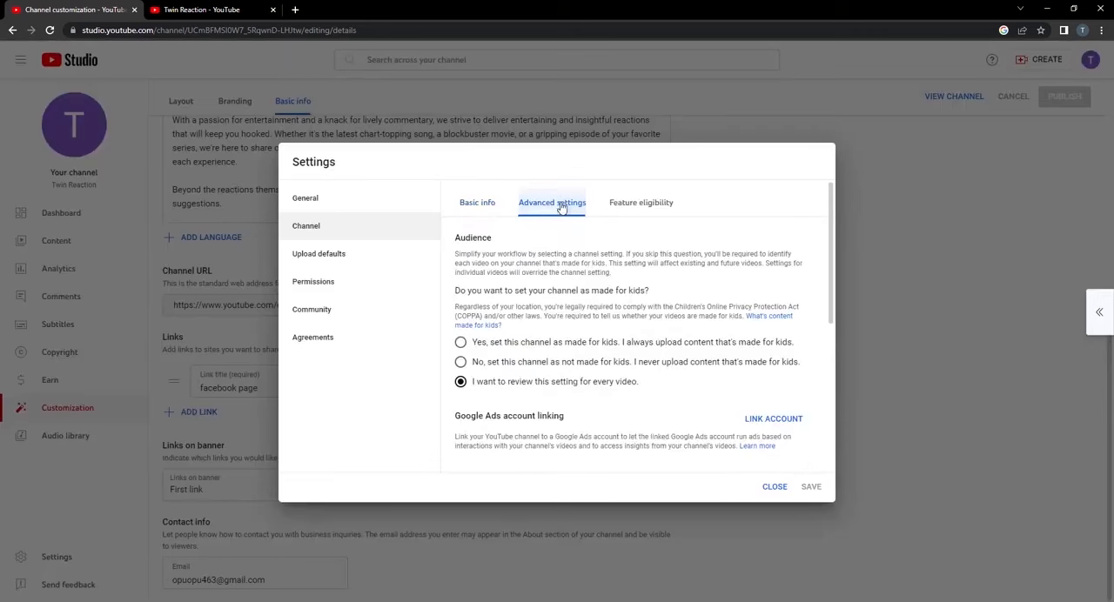
pyautogui.scroll(-1, 538, 306)
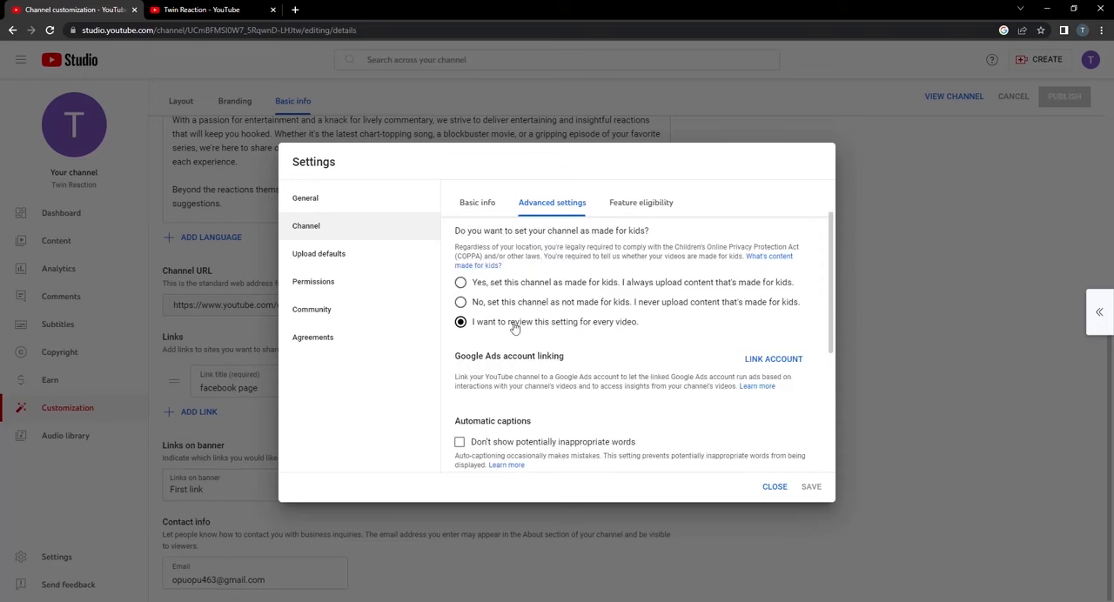
pyautogui.click(461, 304)
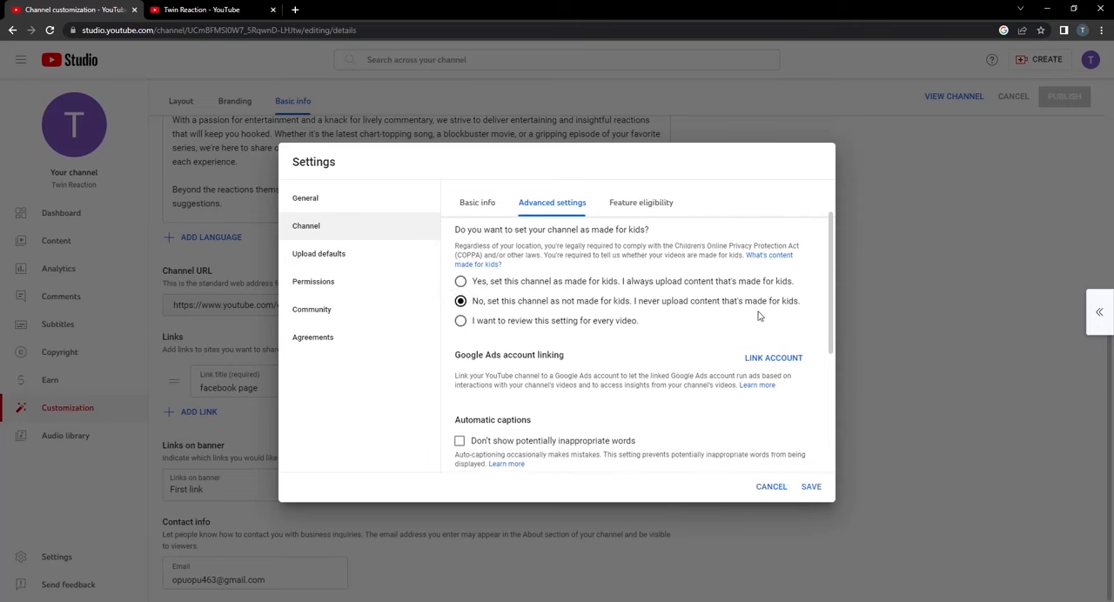
# Turn on "Don't show potentially inappropriate words" for the channel's automatic captions.
pyautogui.scroll(-1, 748, 316)
pyautogui.scroll(-1, 513, 322)
pyautogui.scroll(1, 518, 321)
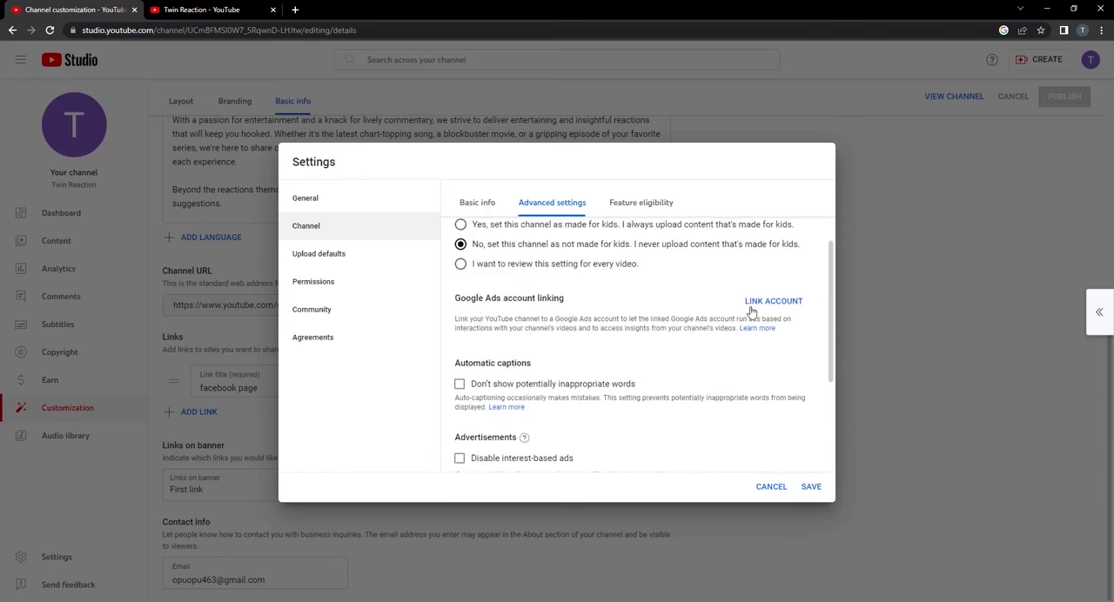
pyautogui.scroll(-2, 635, 324)
pyautogui.scroll(1, 635, 324)
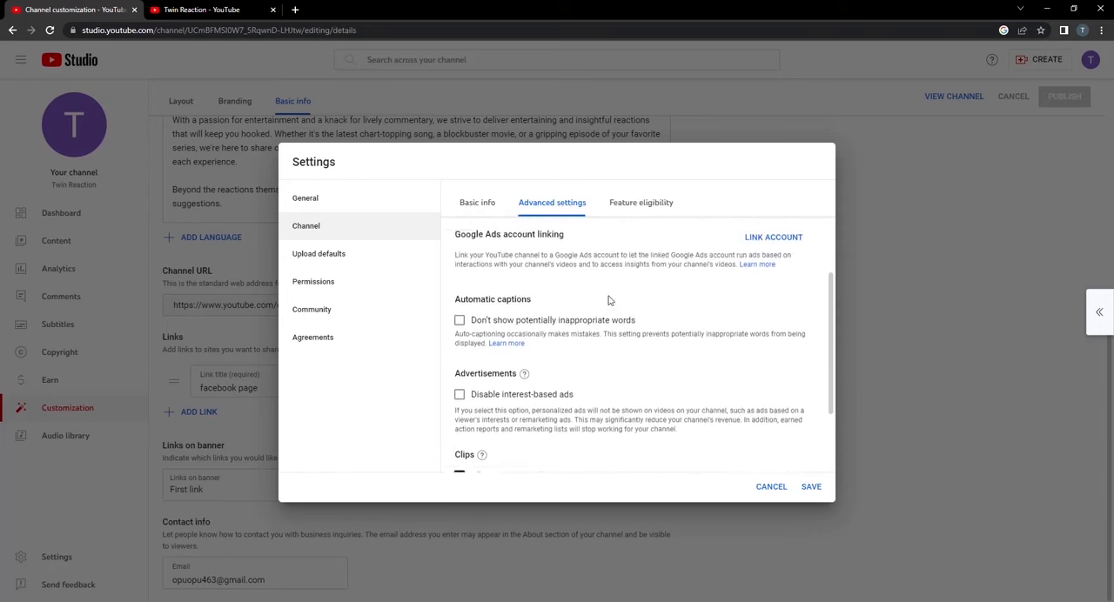
pyautogui.click(460, 326)
pyautogui.scroll(-2, 639, 357)
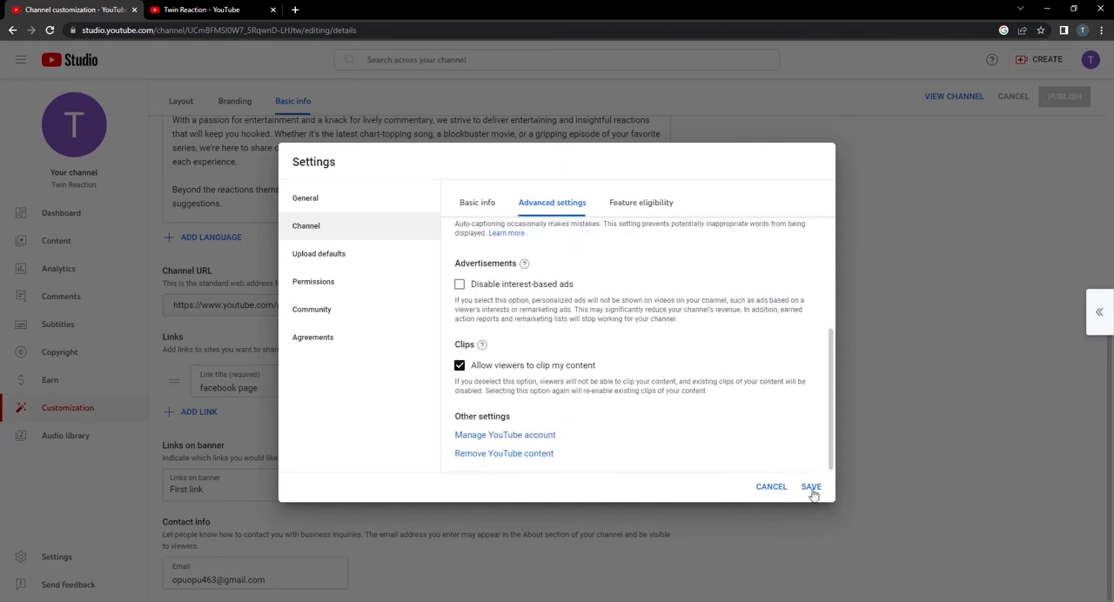
# Set the default video language to English in the advanced upload defaults.
pyautogui.click(321, 261)
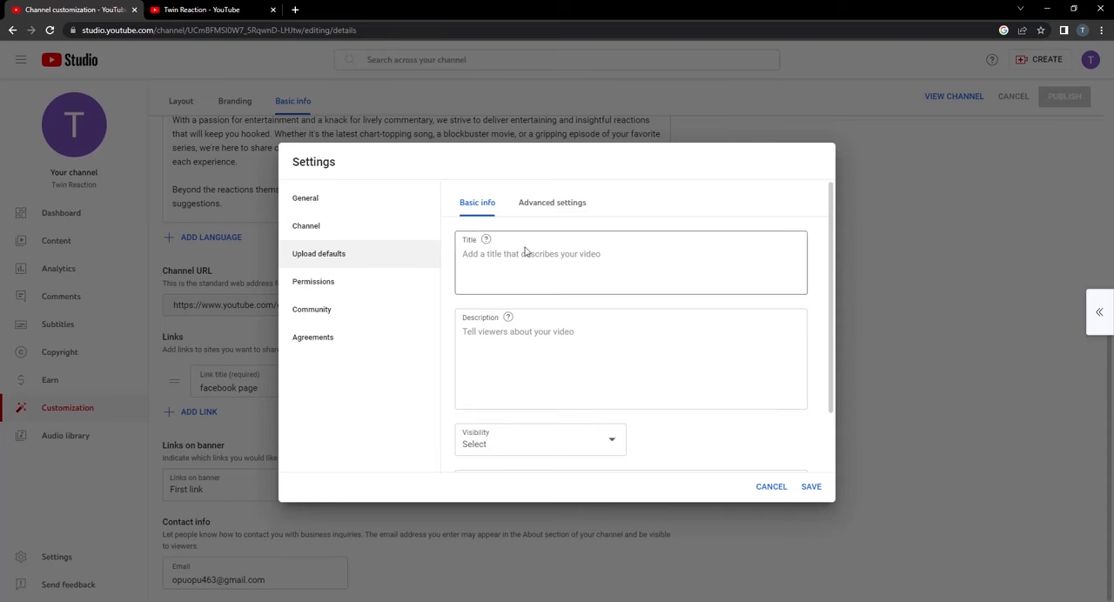
pyautogui.scroll(-1, 557, 296)
pyautogui.scroll(1, 575, 316)
pyautogui.click(564, 202)
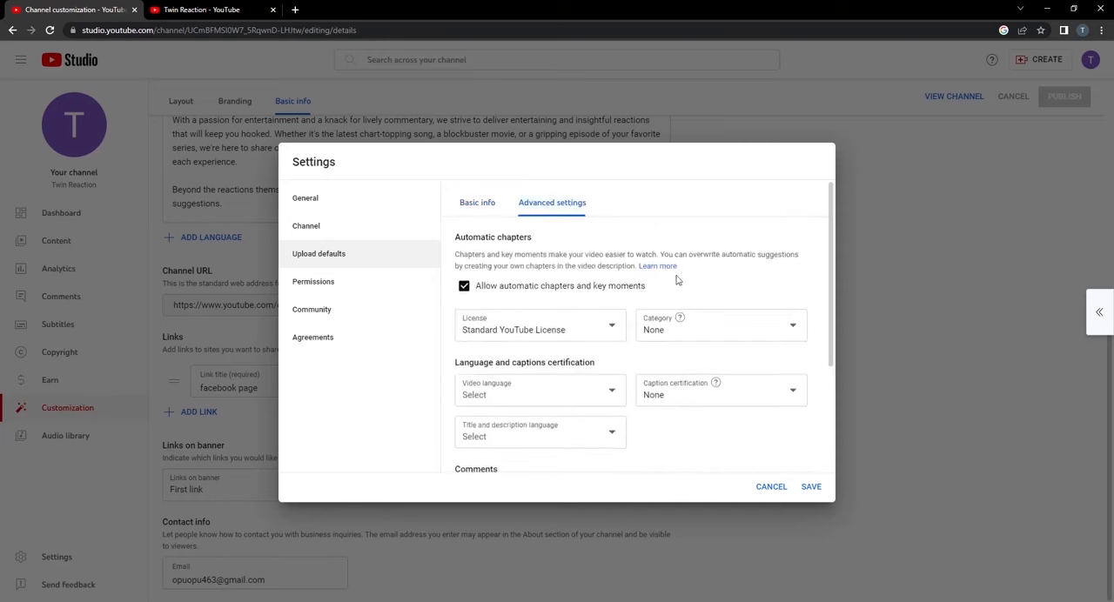
pyautogui.scroll(-1, 661, 349)
pyautogui.scroll(3, 678, 358)
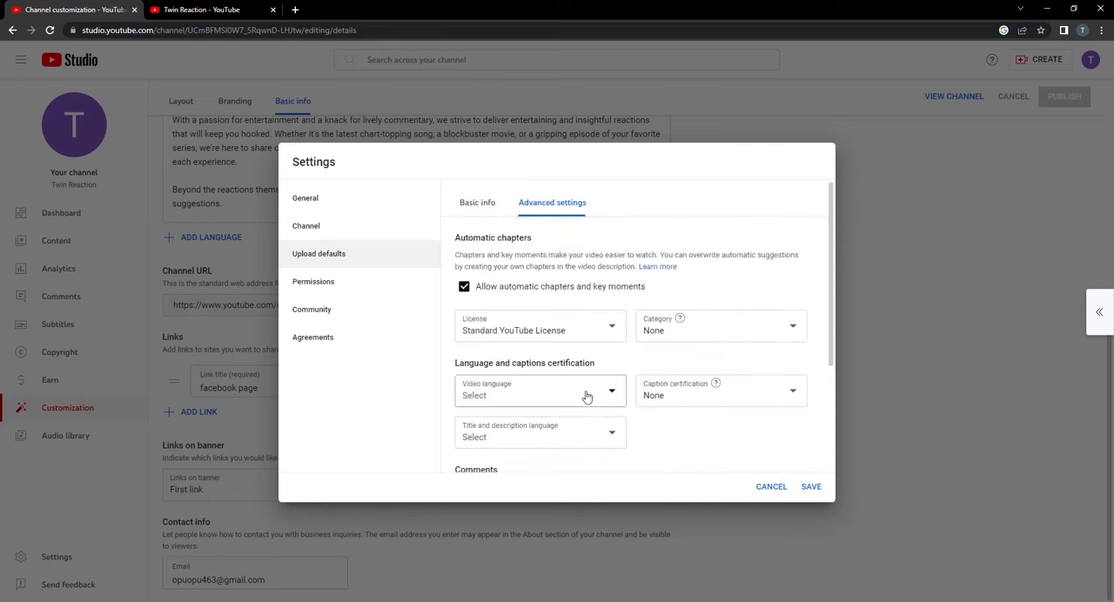
pyautogui.click(612, 401)
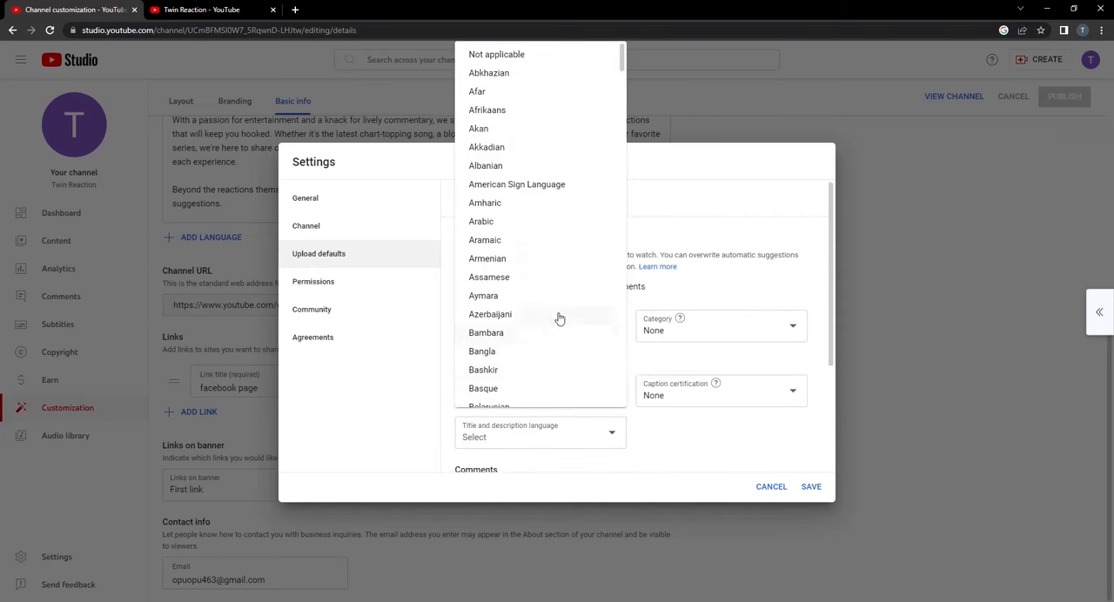
pyautogui.scroll(-1, 568, 264)
pyautogui.scroll(-8, 570, 267)
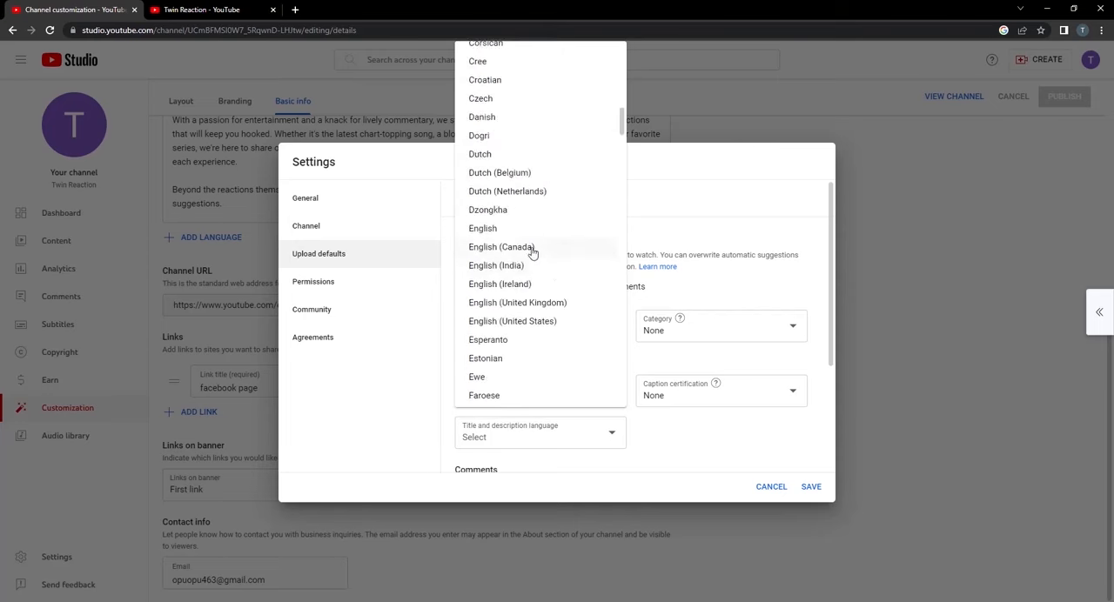
pyautogui.click(505, 229)
# Look through the remaining upload defaults and the permissions, community moderation and agreements settings.
pyautogui.scroll(-1, 657, 348)
pyautogui.scroll(-3, 661, 350)
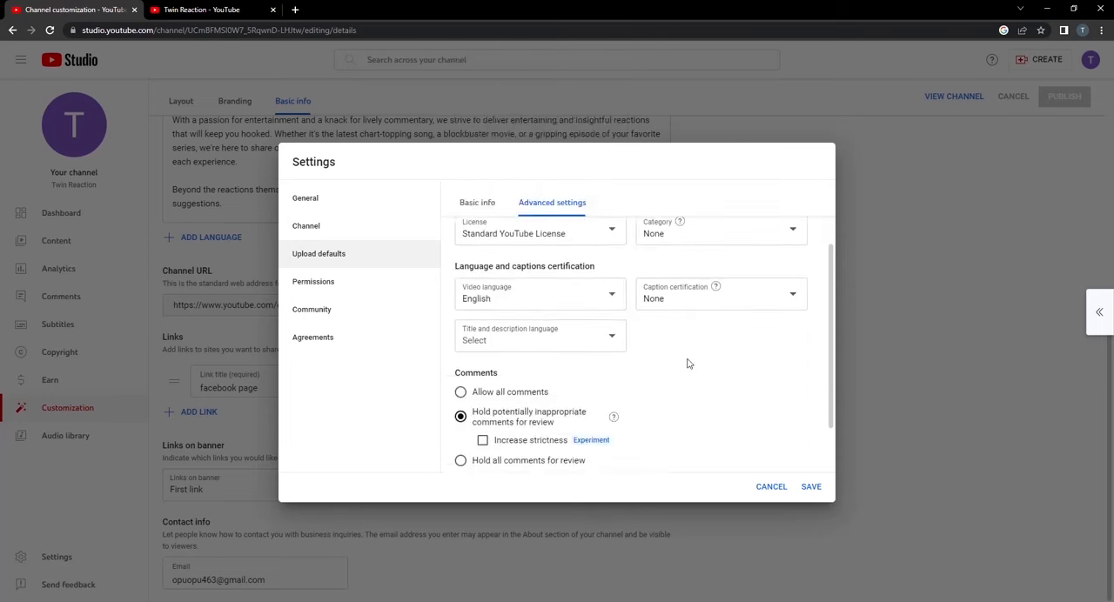
pyautogui.scroll(1, 753, 376)
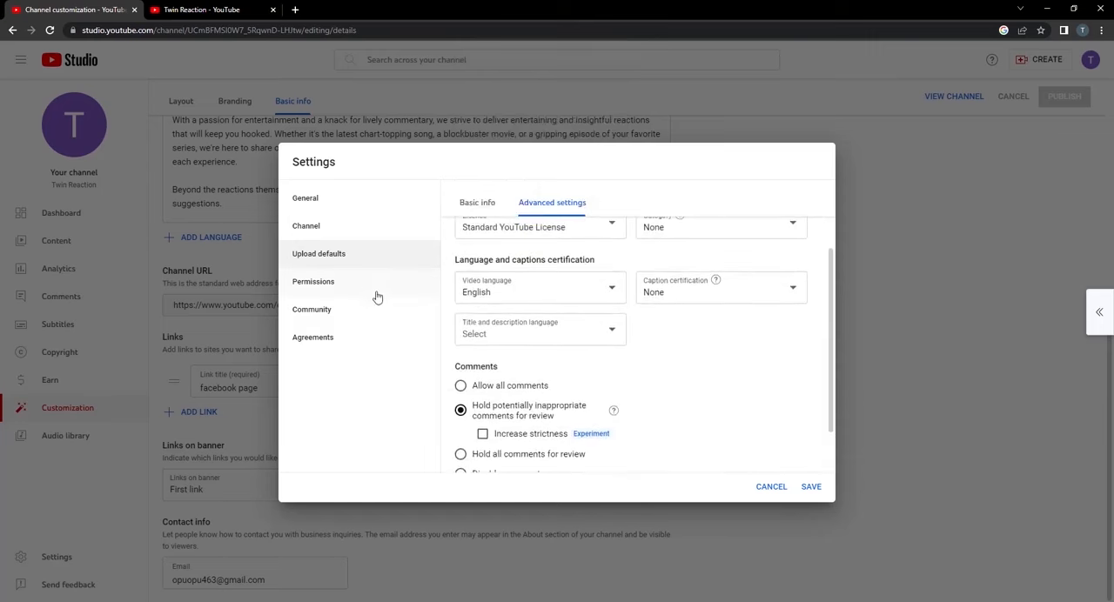
pyautogui.click(370, 287)
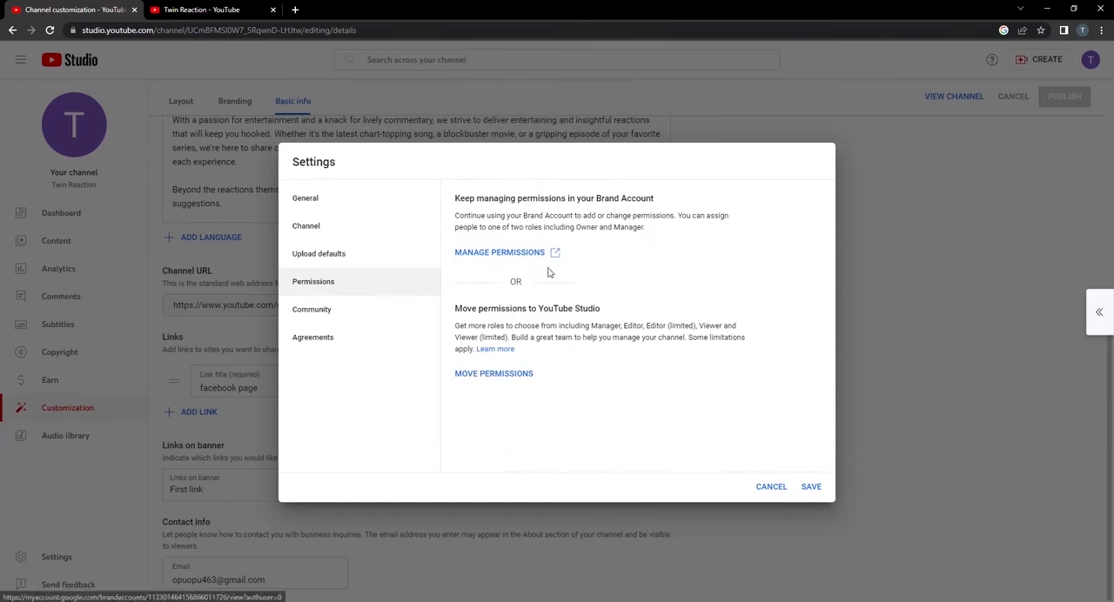
pyautogui.click(352, 315)
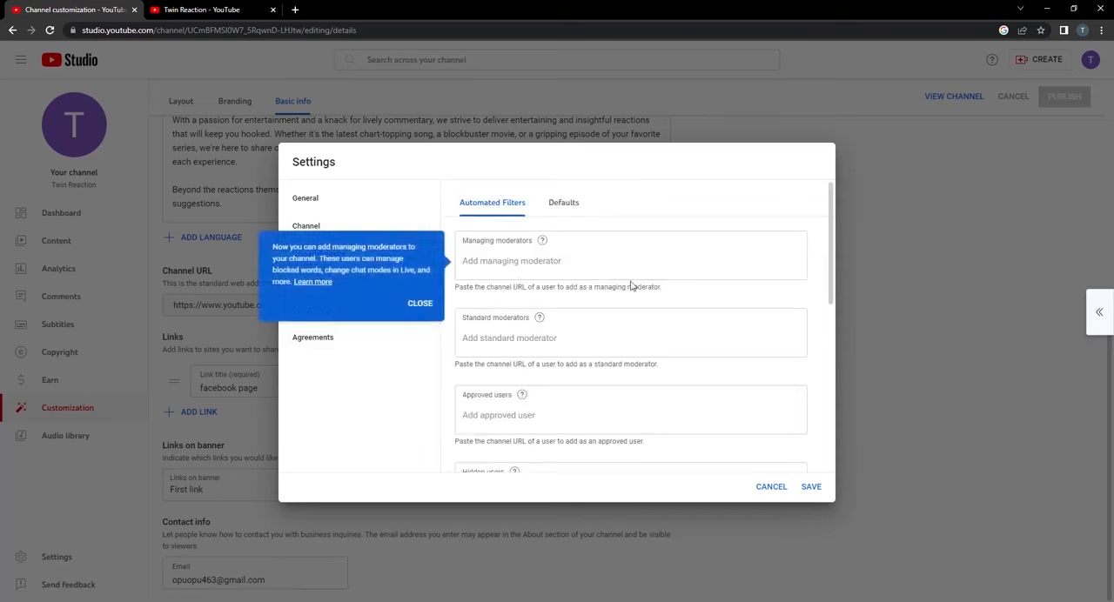
pyautogui.scroll(-5, 629, 286)
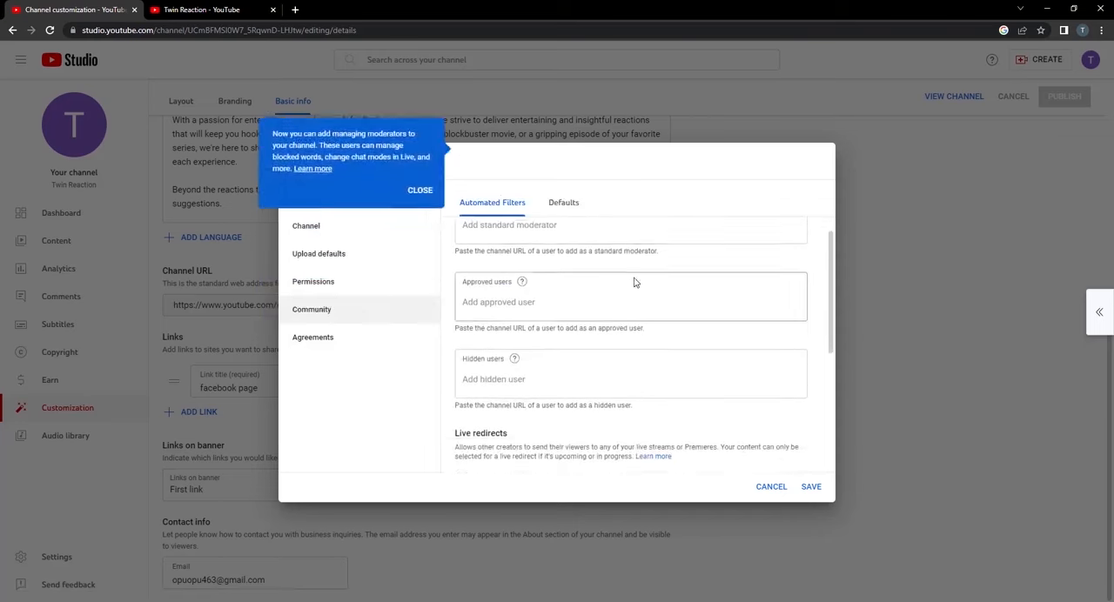
pyautogui.click(563, 202)
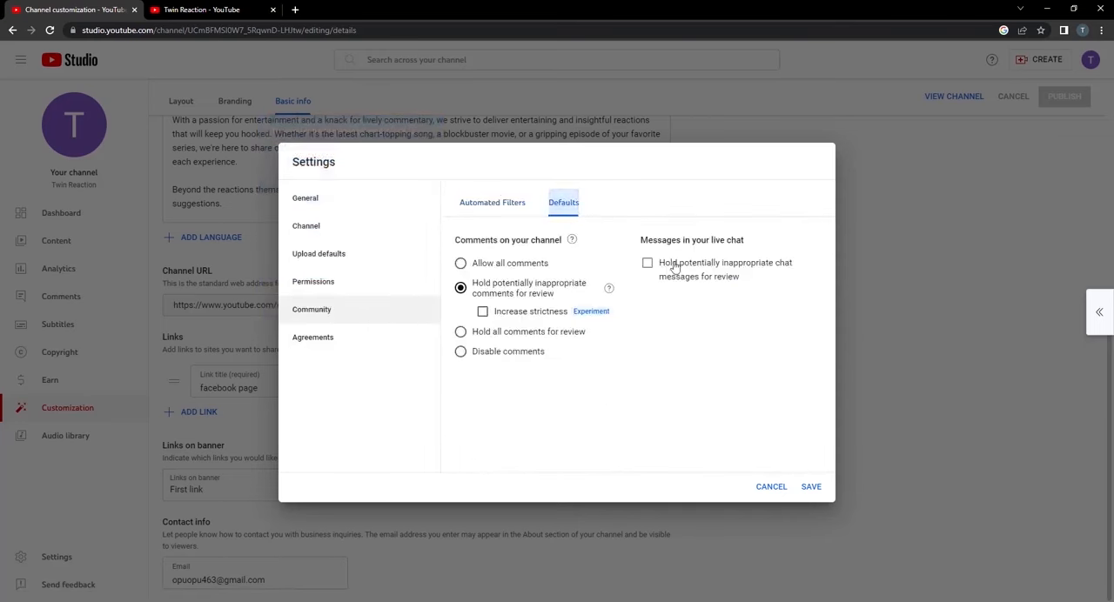
pyautogui.click(348, 345)
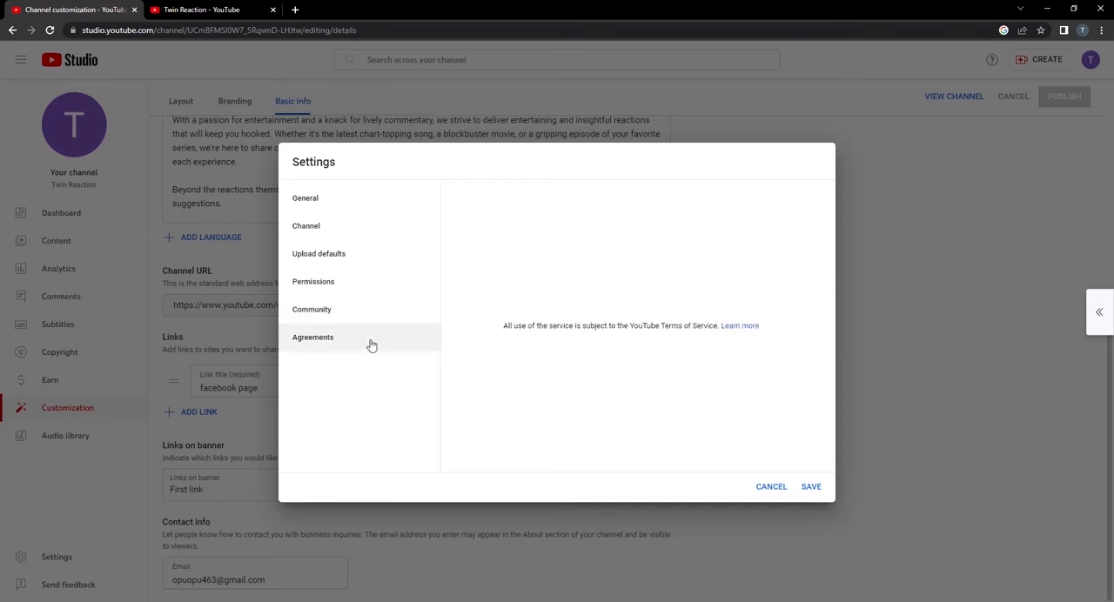
# Save the channel settings and open the branding options for the channel picture, banner image and video watermark.
pyautogui.click(811, 487)
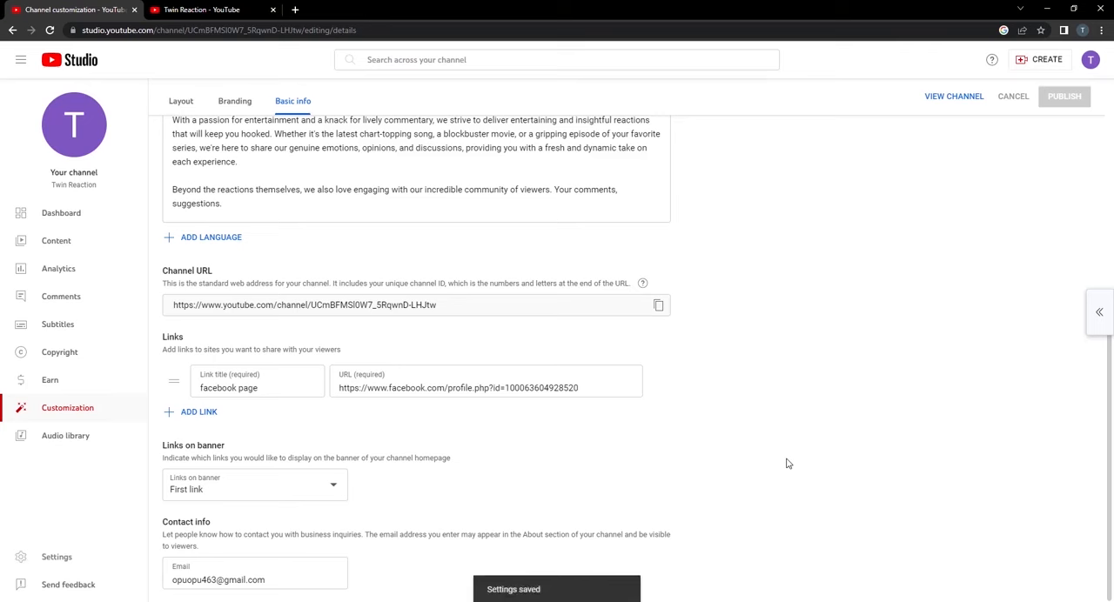
pyautogui.click(237, 103)
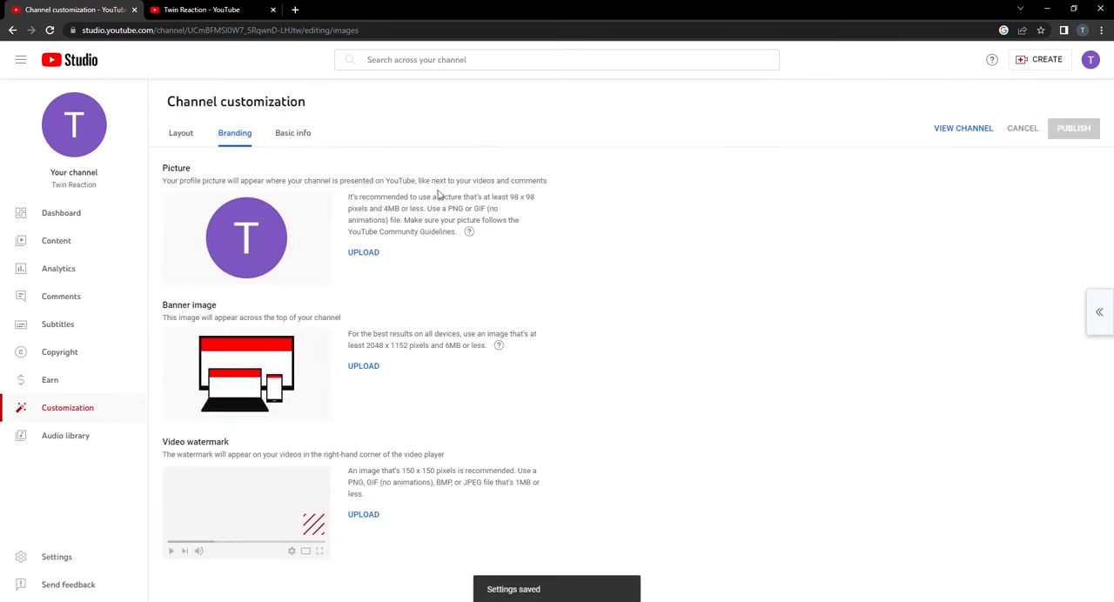
# Upload "Yellow Minimalist Round Shaped Cafe Logo.png" from Downloads as the channel picture, keeping the default crop.
pyautogui.click(364, 255)
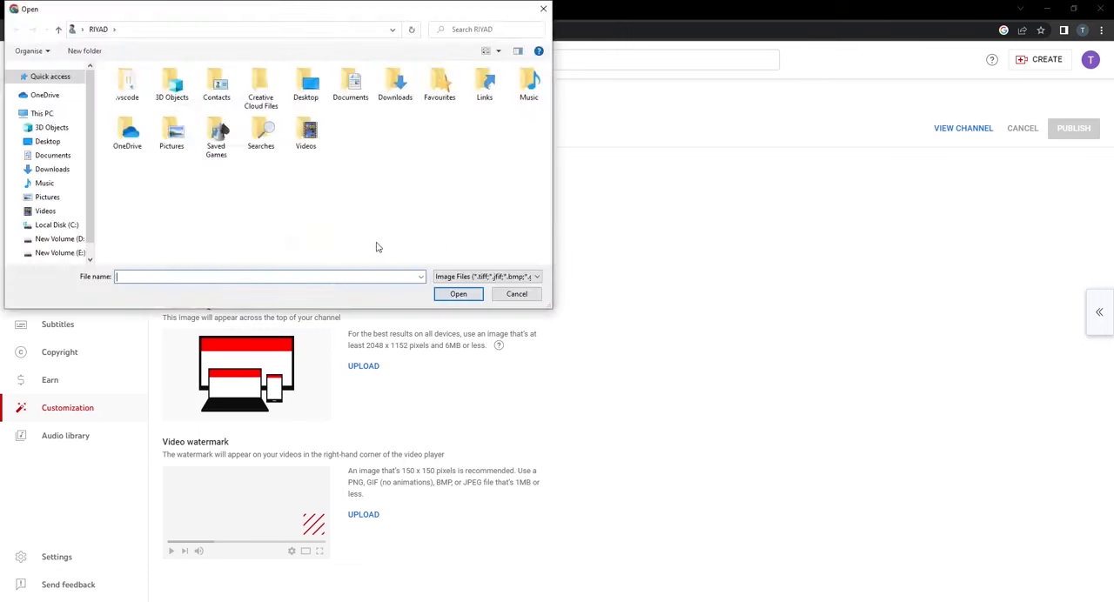
pyautogui.click(59, 169)
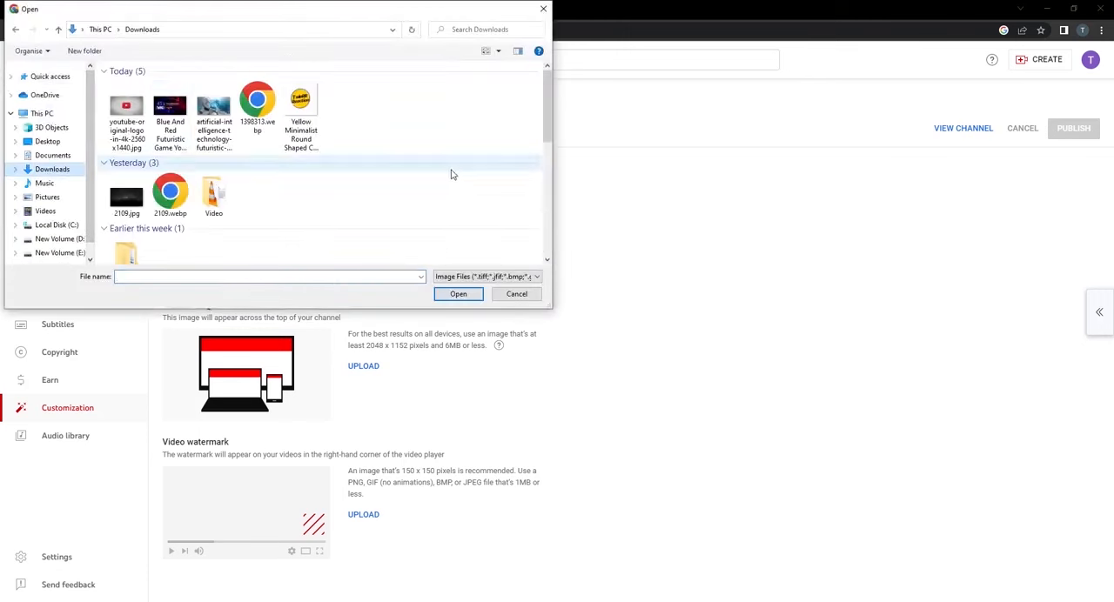
pyautogui.click(317, 124)
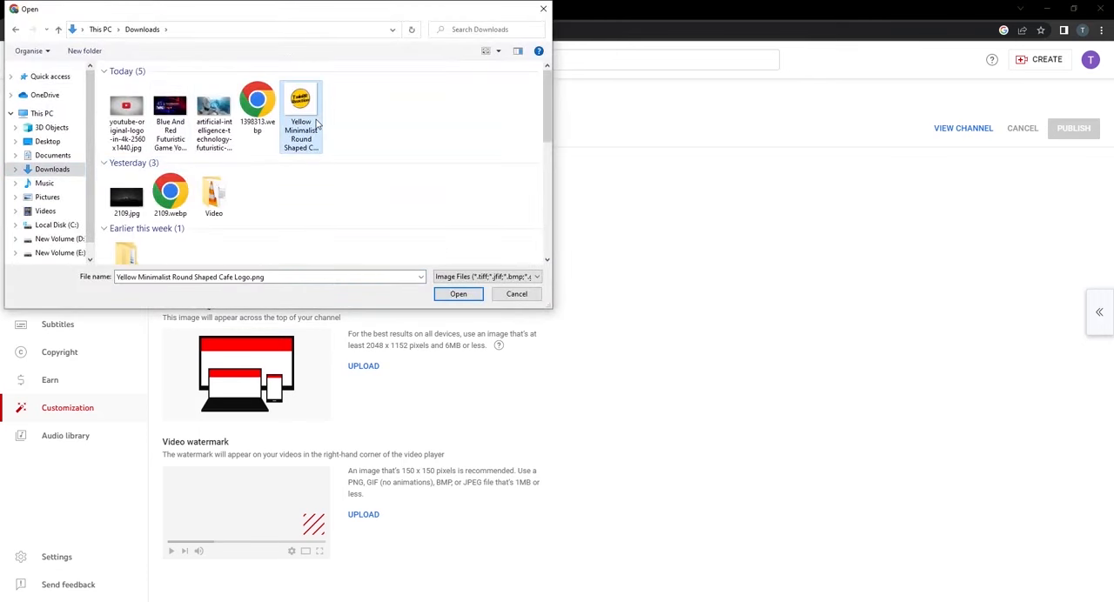
pyautogui.click(479, 294)
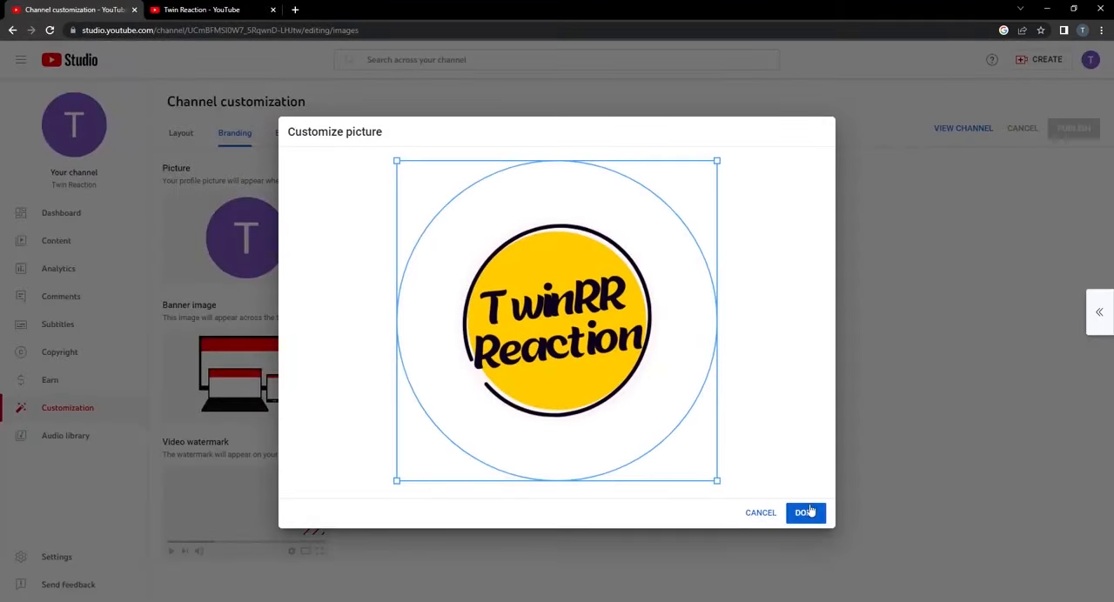
pyautogui.click(808, 515)
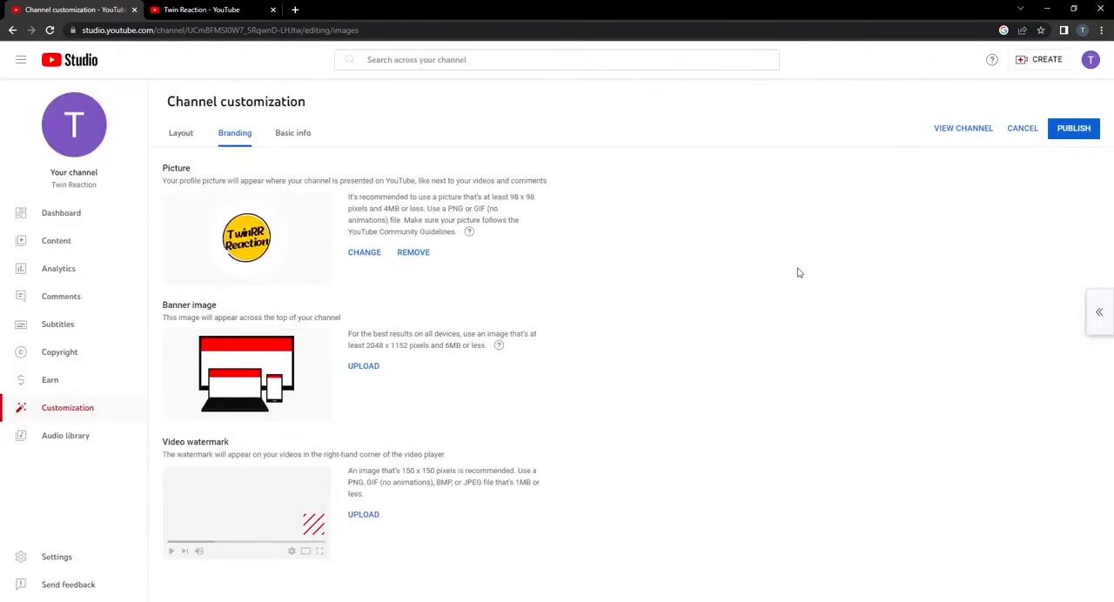
# Upload the "Blue And Red Futuristic Game" image from Downloads as the channel's banner image, keeping the default crop.
pyautogui.click(364, 369)
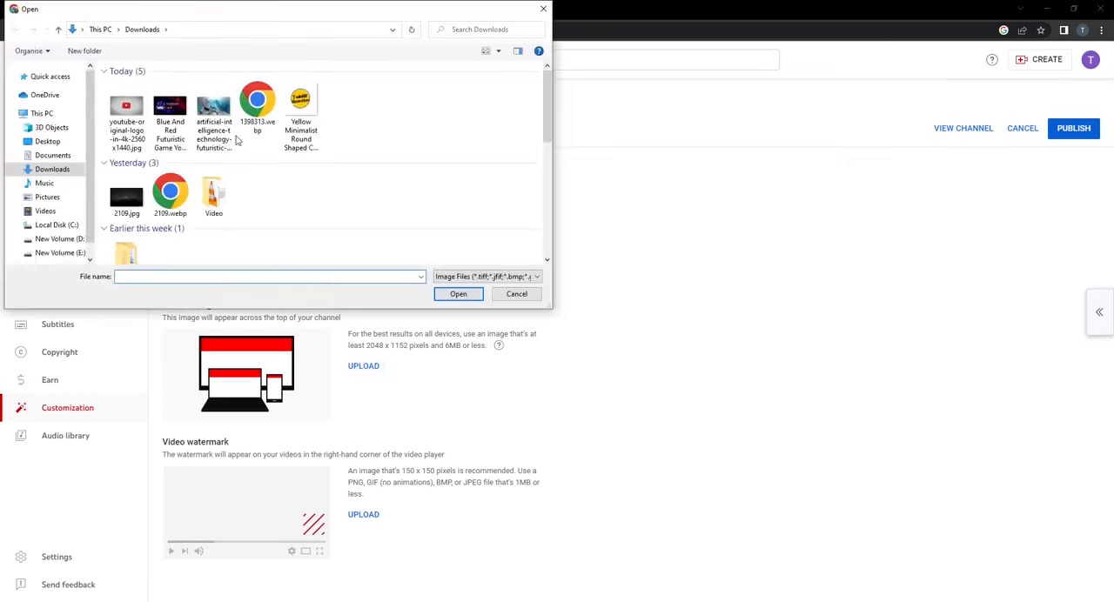
pyautogui.click(170, 120)
pyautogui.click(456, 294)
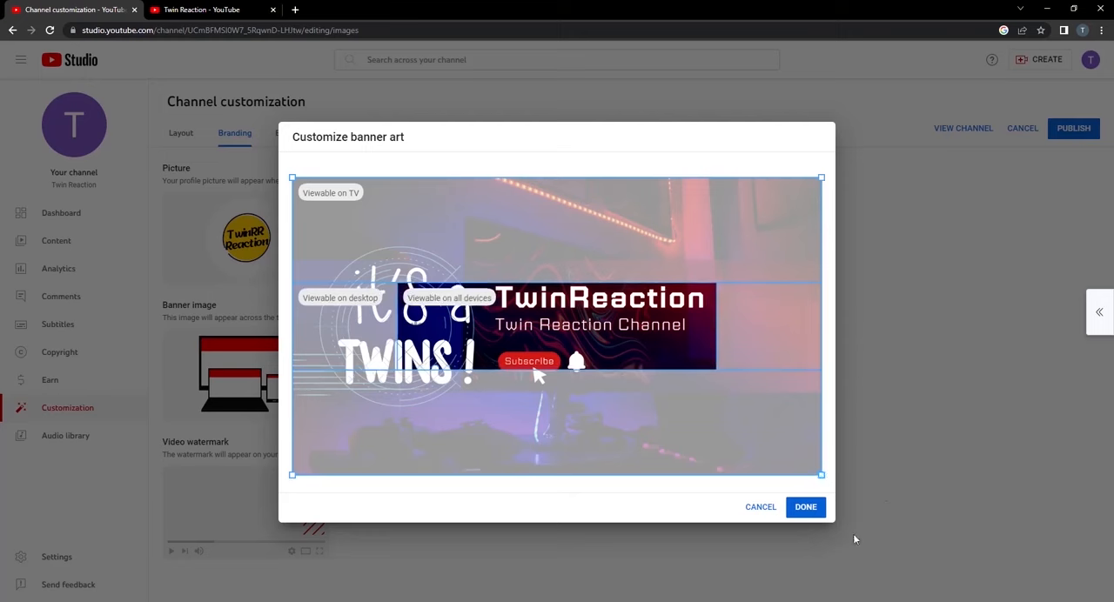
pyautogui.click(806, 508)
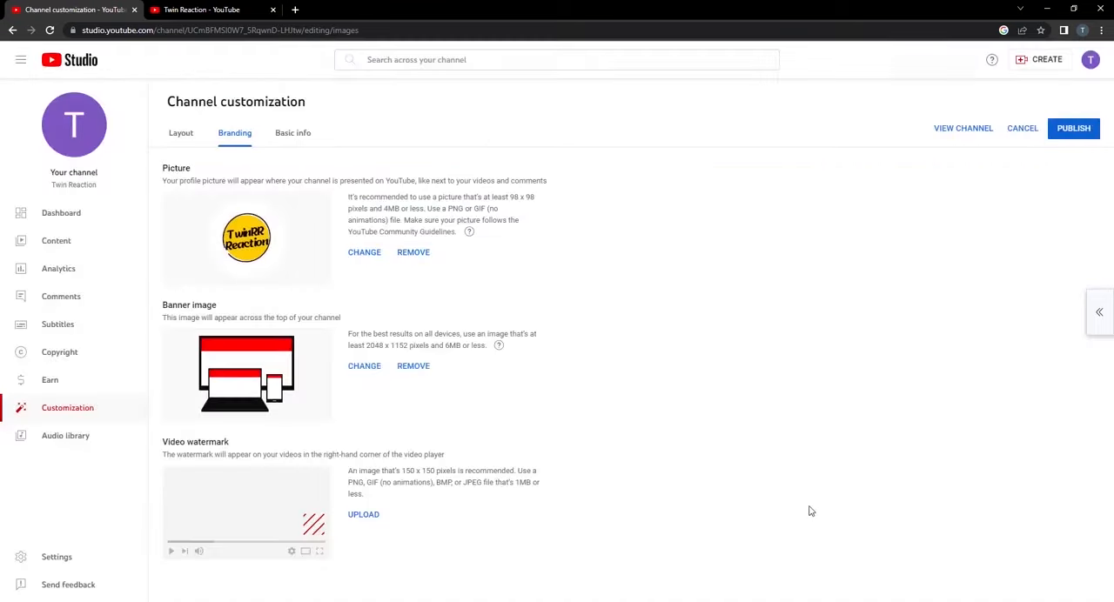